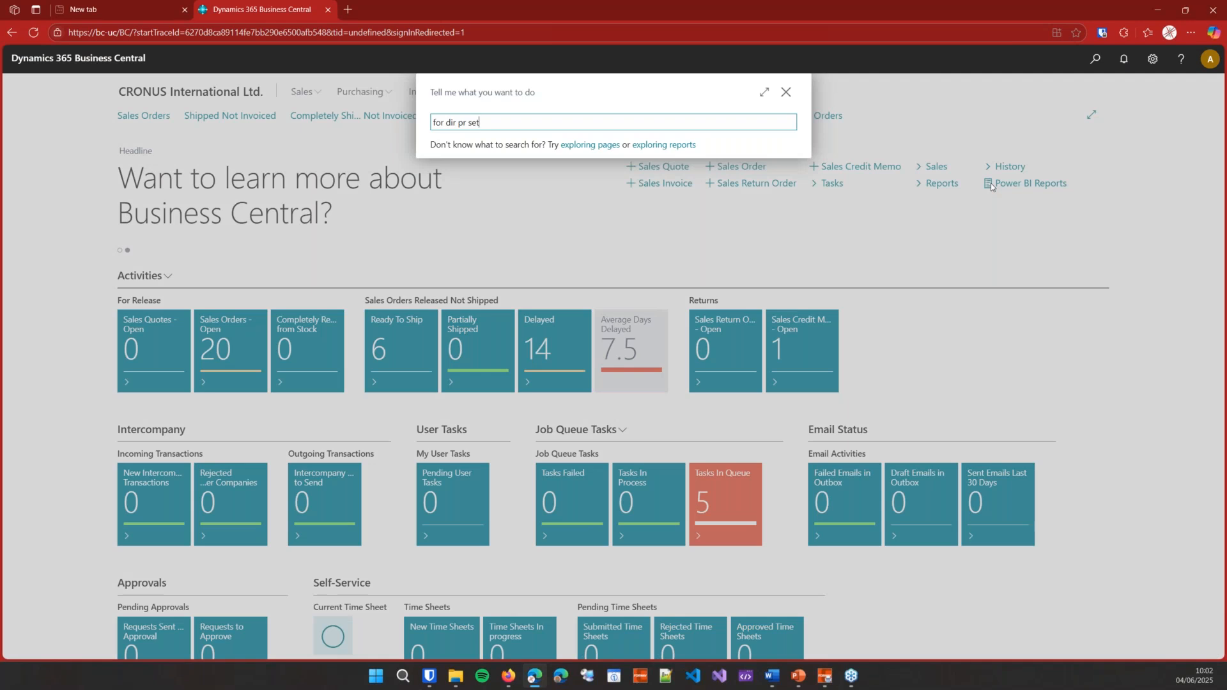
Step: Start the ForNAV Direct Print and File Setup wizard and open its downloaded configuration file
left_click(617, 172)
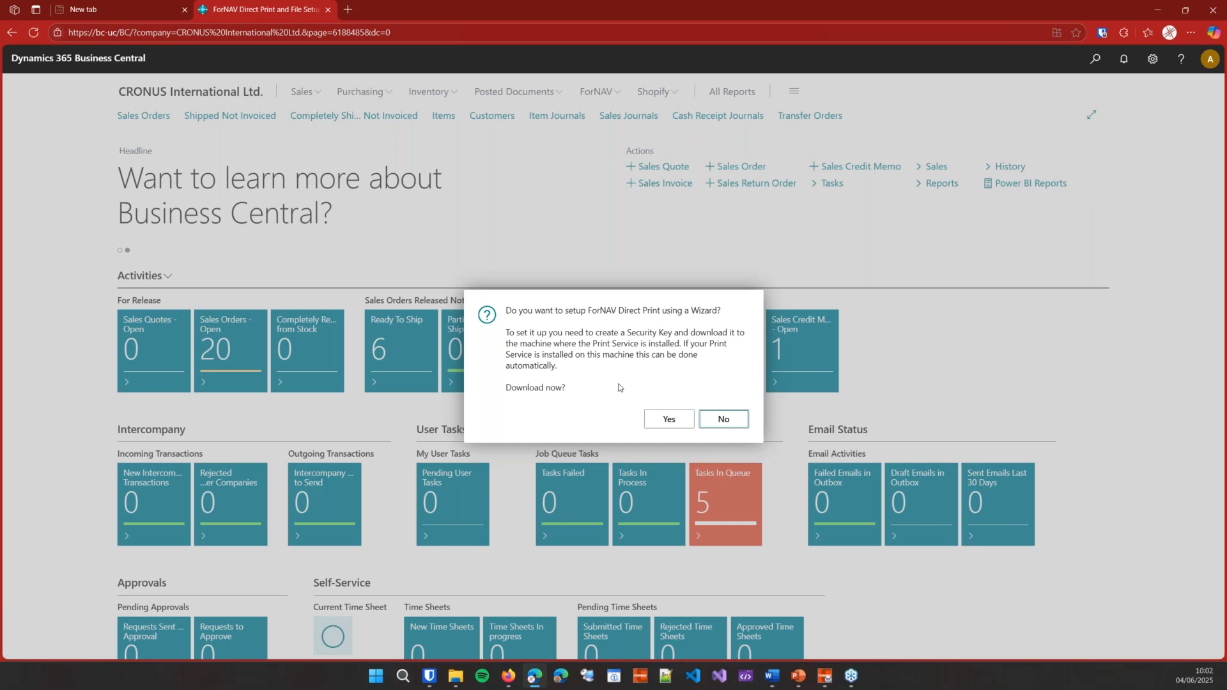
left_click(671, 420)
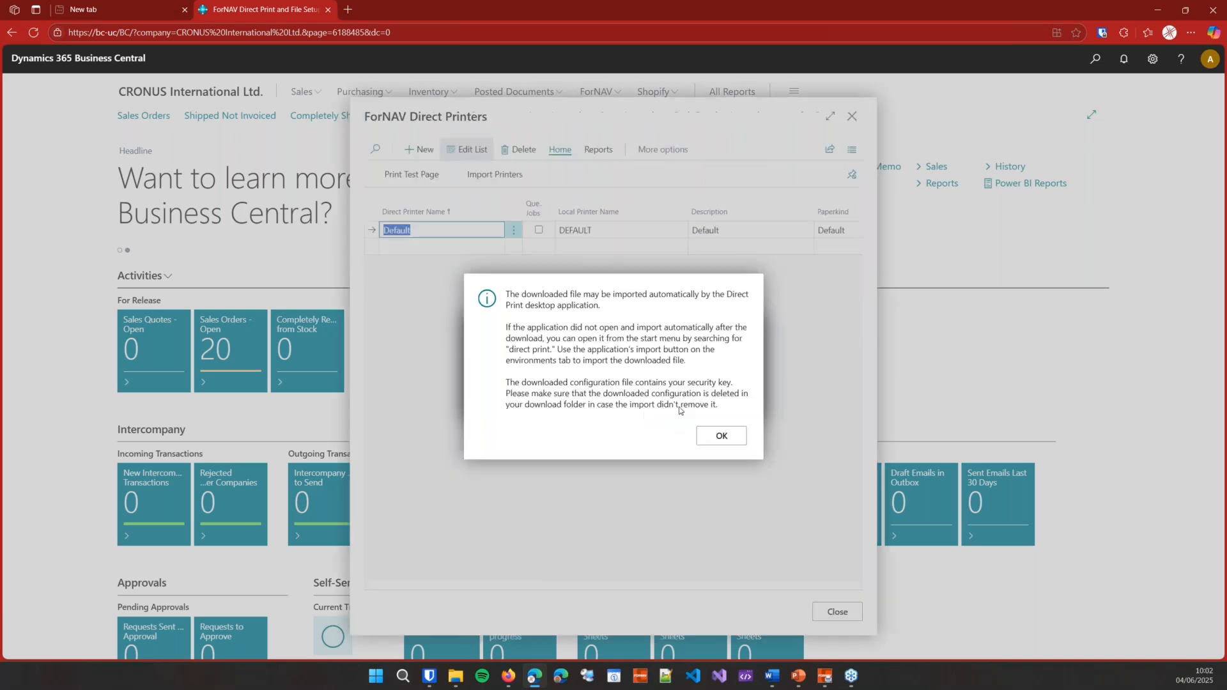
left_click(984, 92)
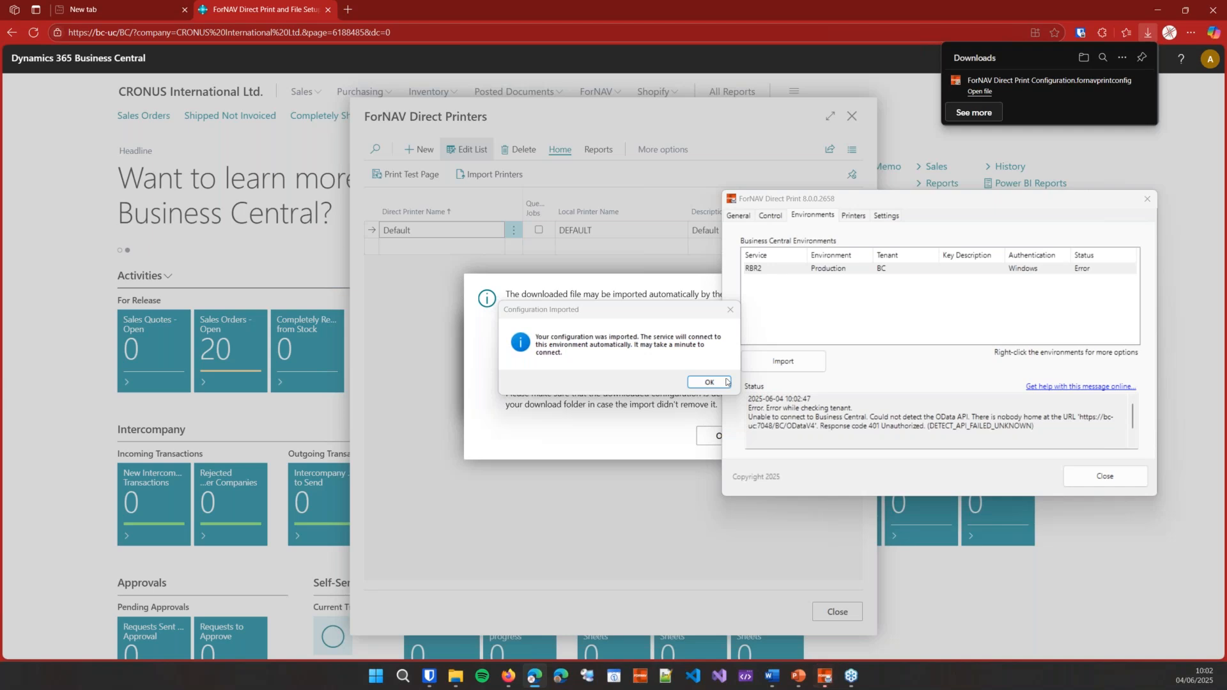
Step: Set the RBR2 environment's authentication to UserPassword, entering a user name and password
left_click(722, 382)
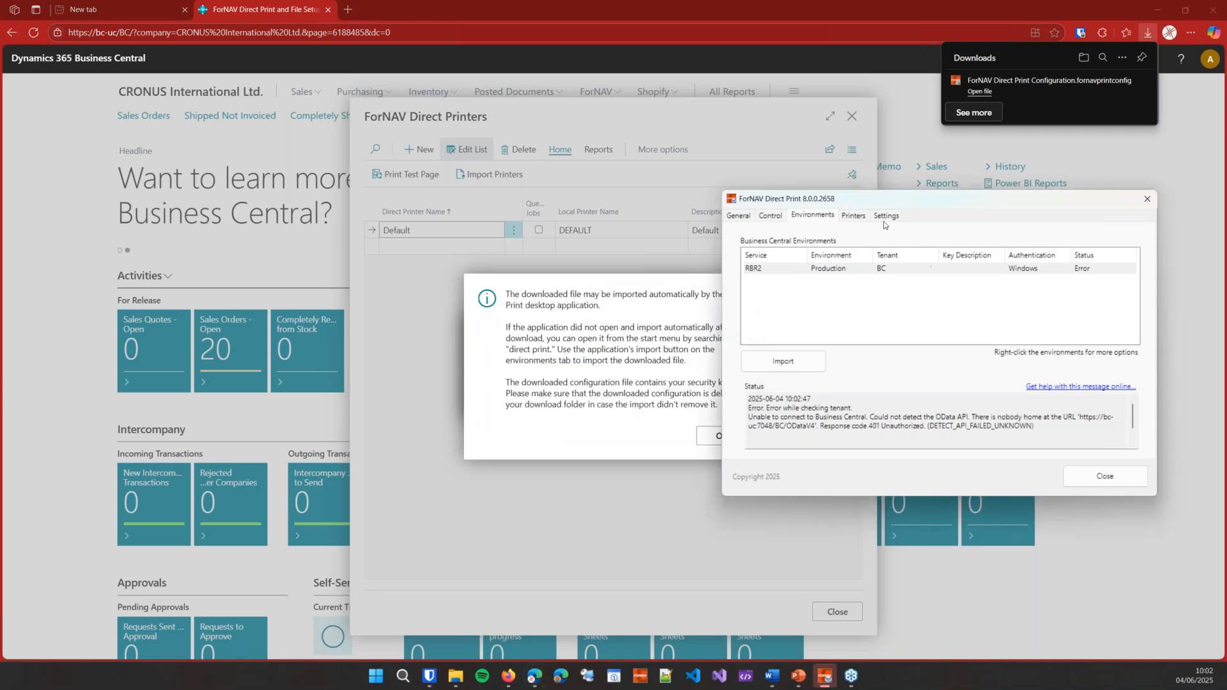
left_click(1096, 271)
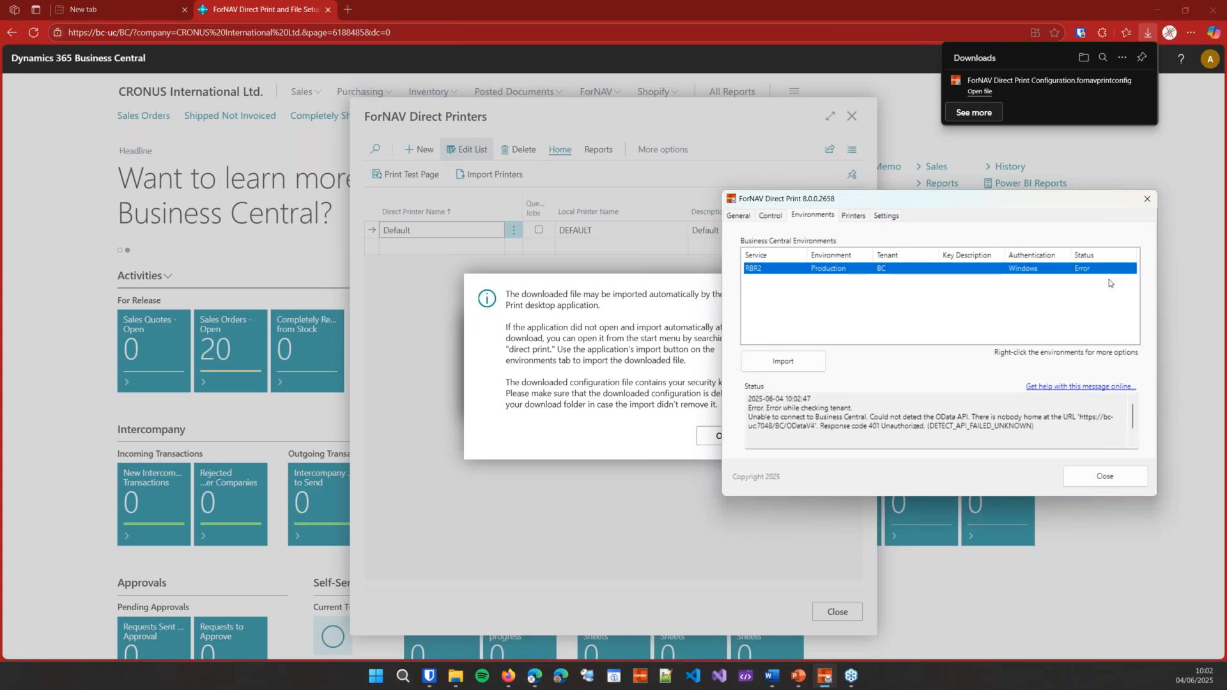
right_click(926, 276)
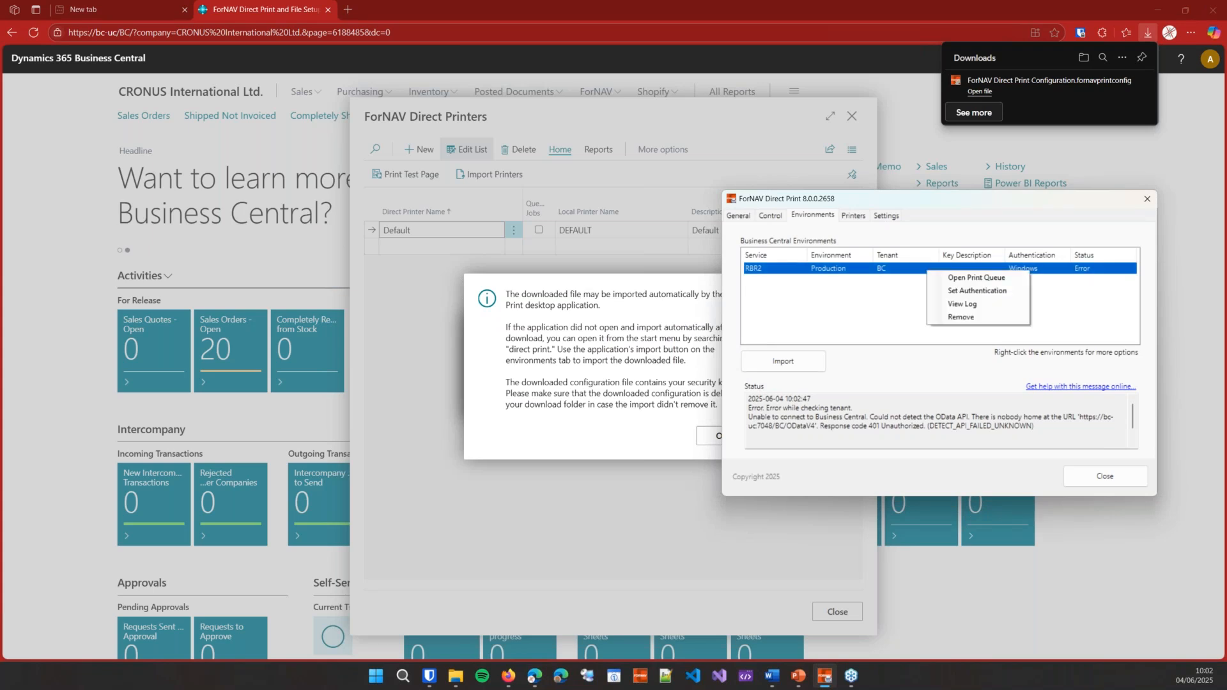
left_click(975, 290)
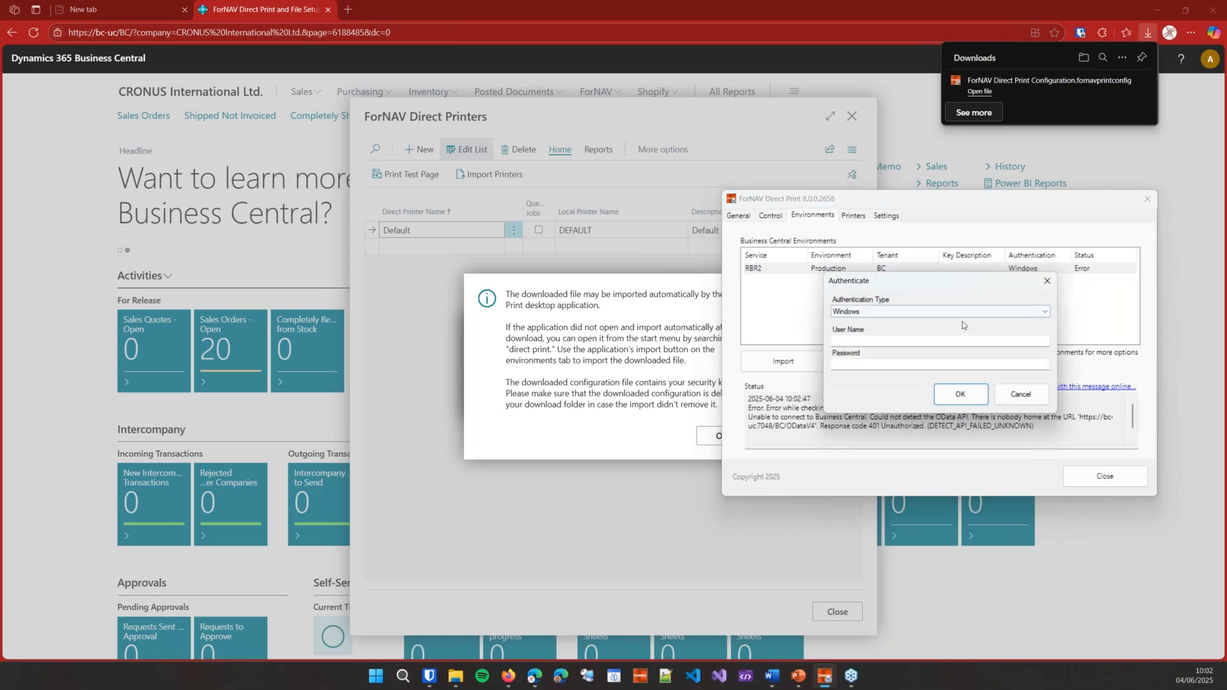
left_click(939, 311)
left_click(940, 333)
left_click(939, 343)
type("admin")
key("Tab")
type("*****")
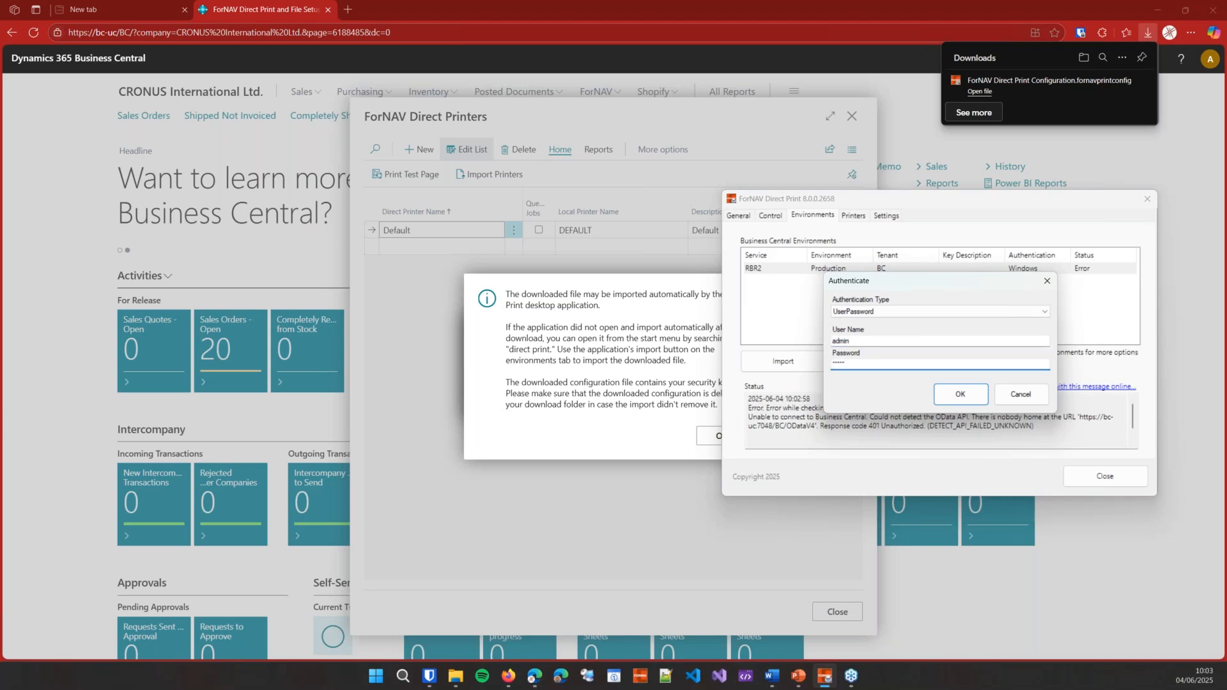
left_click(955, 396)
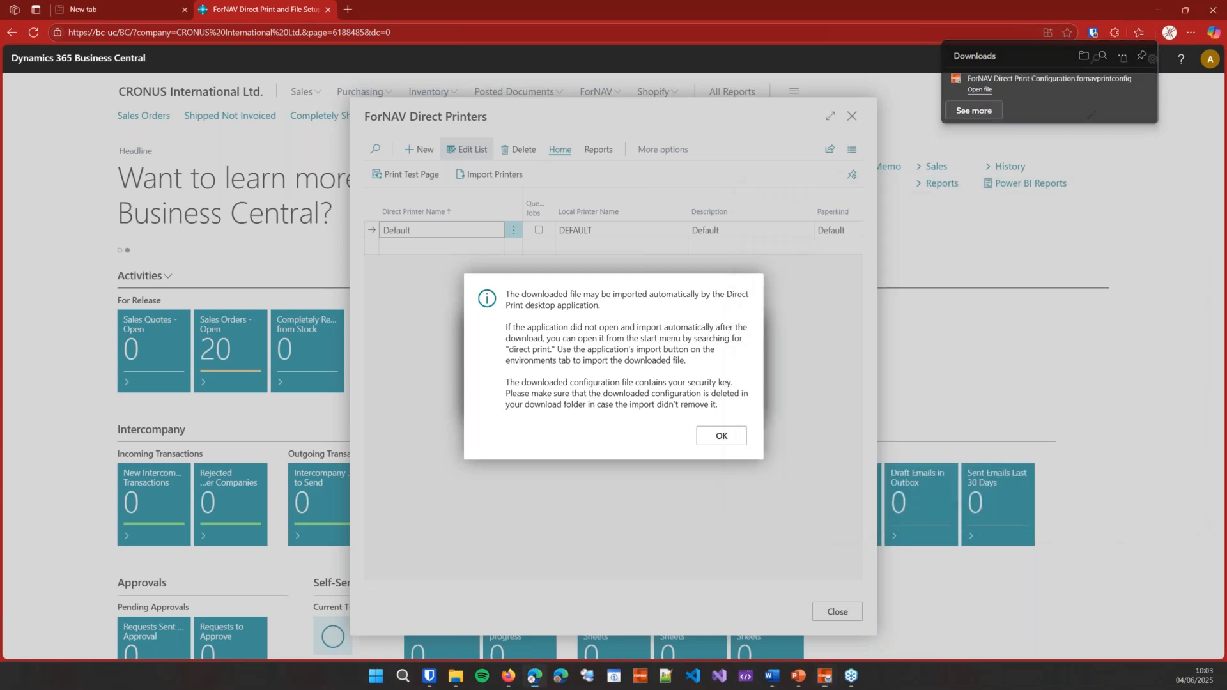
Step: Enable Queue Jobs on the Default direct printer using local printer DEFAULT, then close Direct Printers
left_click(721, 436)
left_click(720, 397)
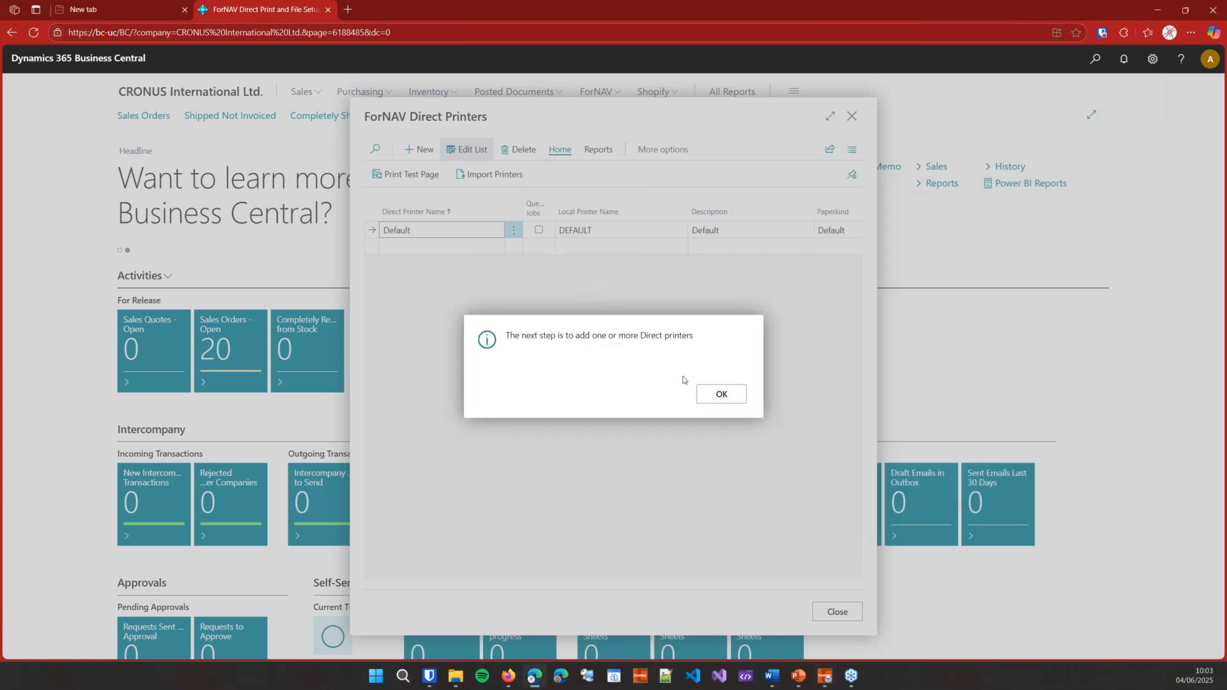
left_click(721, 394)
left_click(538, 233)
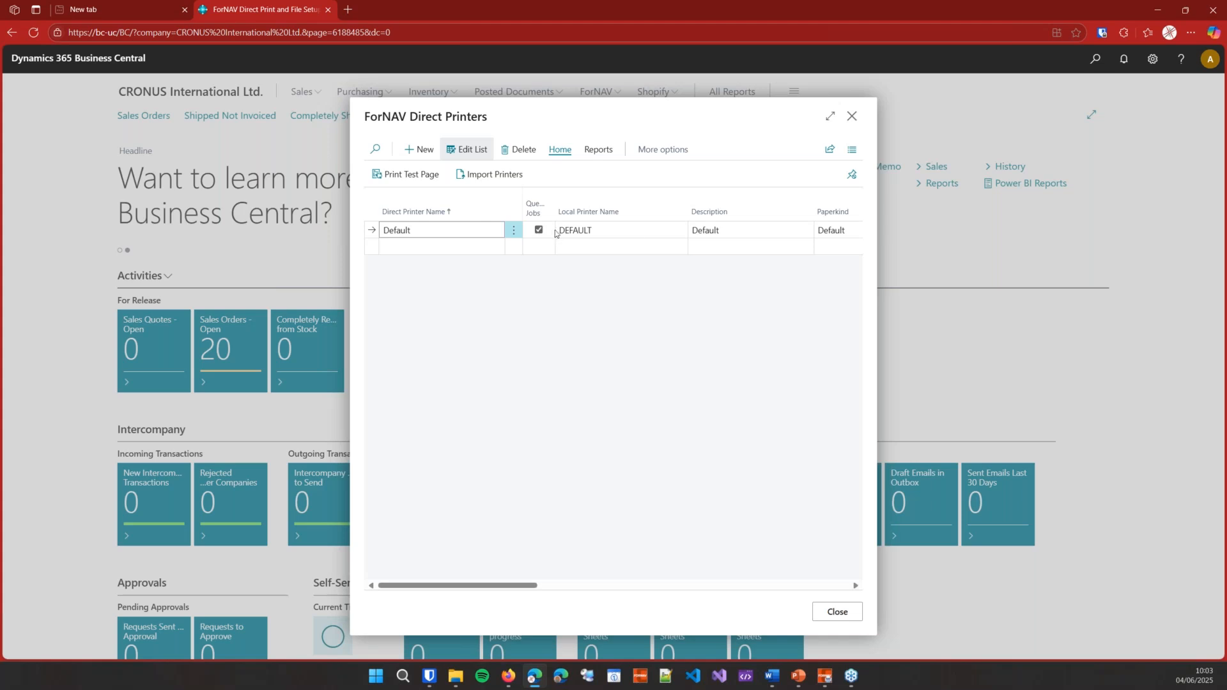
left_click(678, 235)
left_click(679, 234)
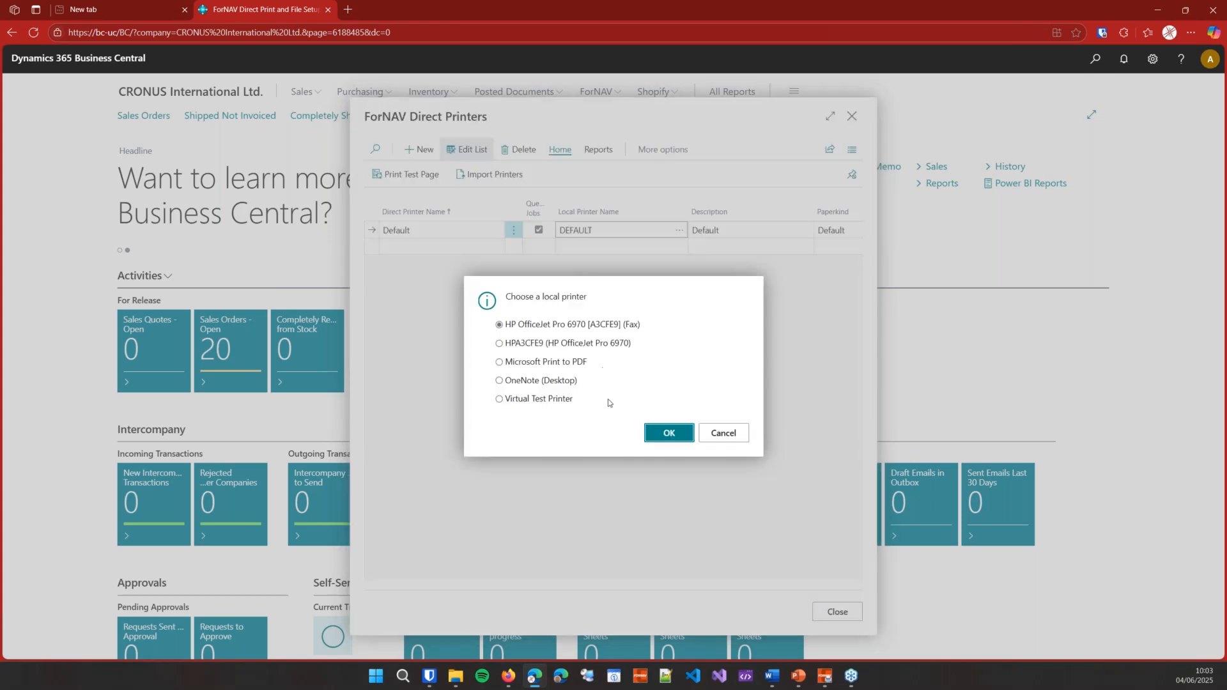
left_click(731, 435)
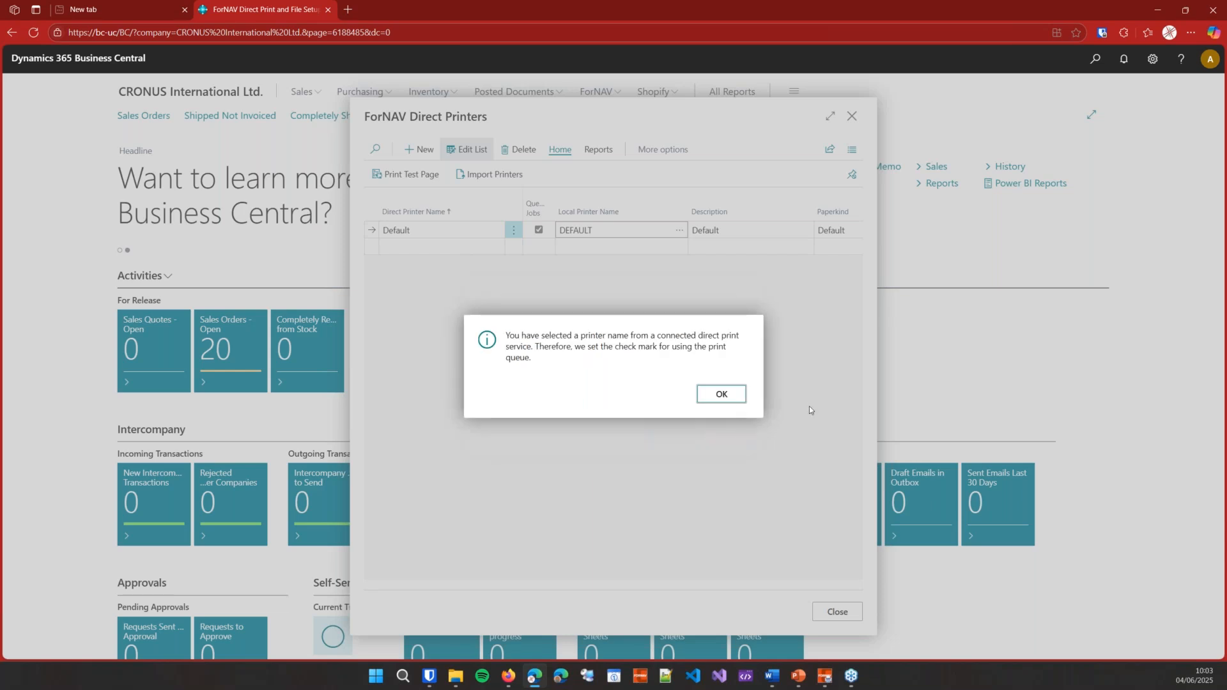
left_click(721, 394)
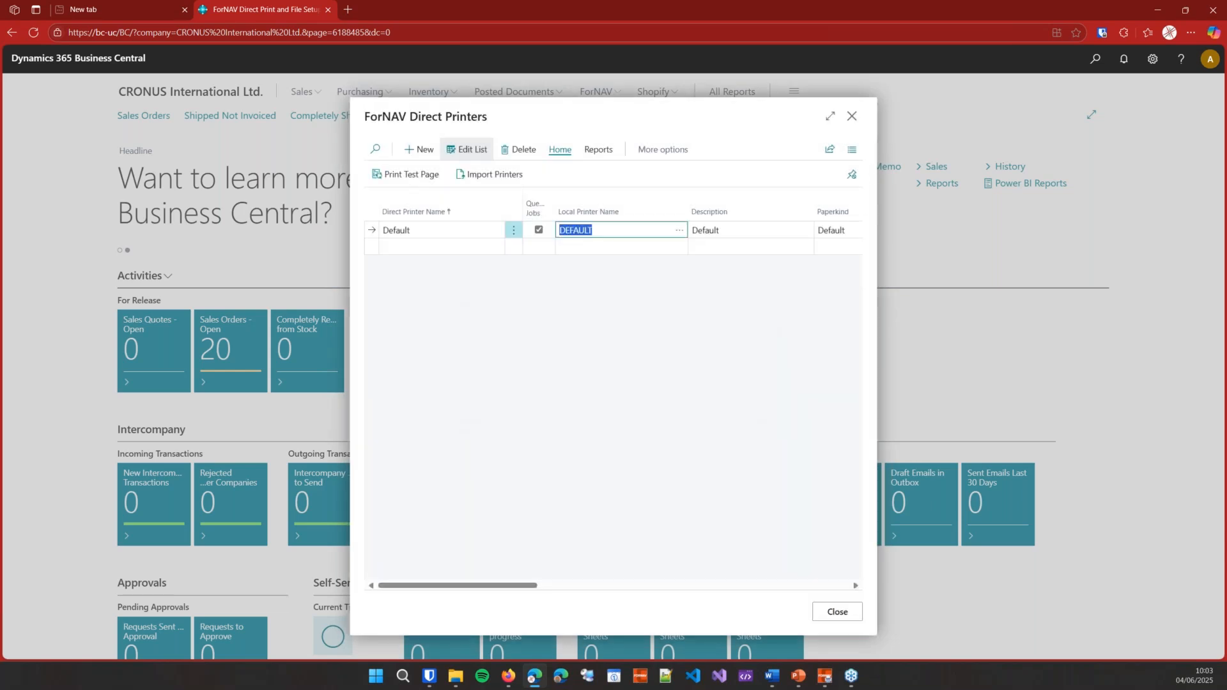
left_click(851, 116)
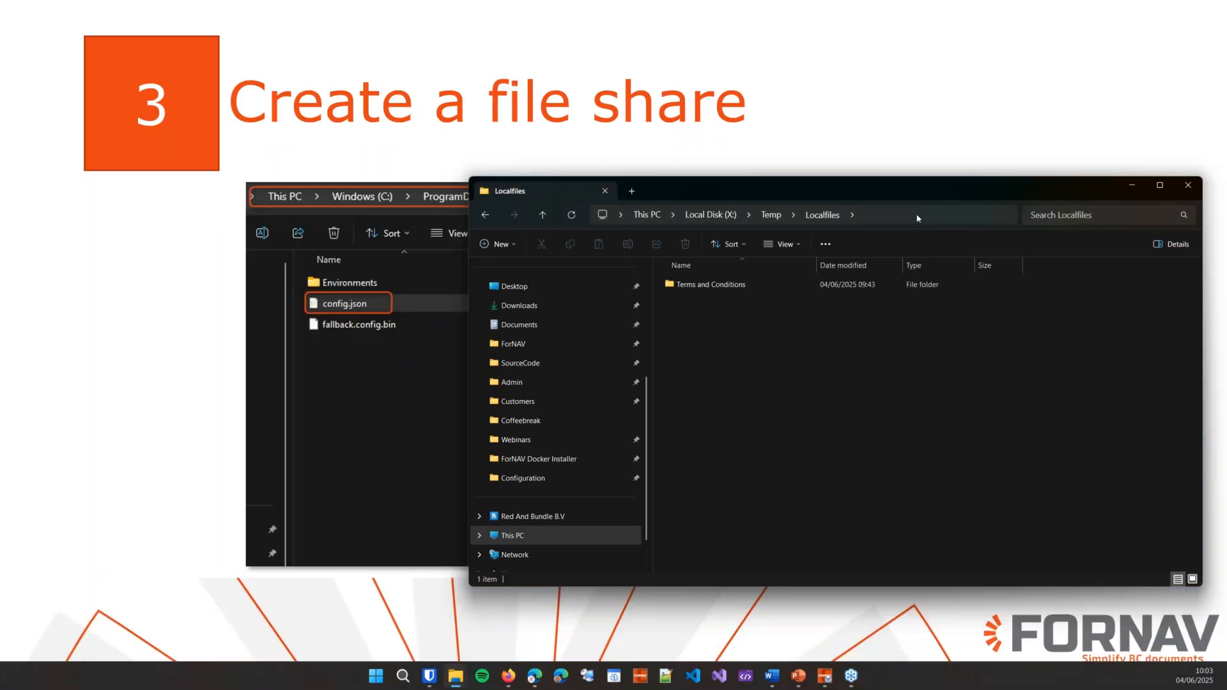
Step: Check the X:\Temp\Localfiles folder and look inside its Terms and Conditions subfolder
left_click(916, 216)
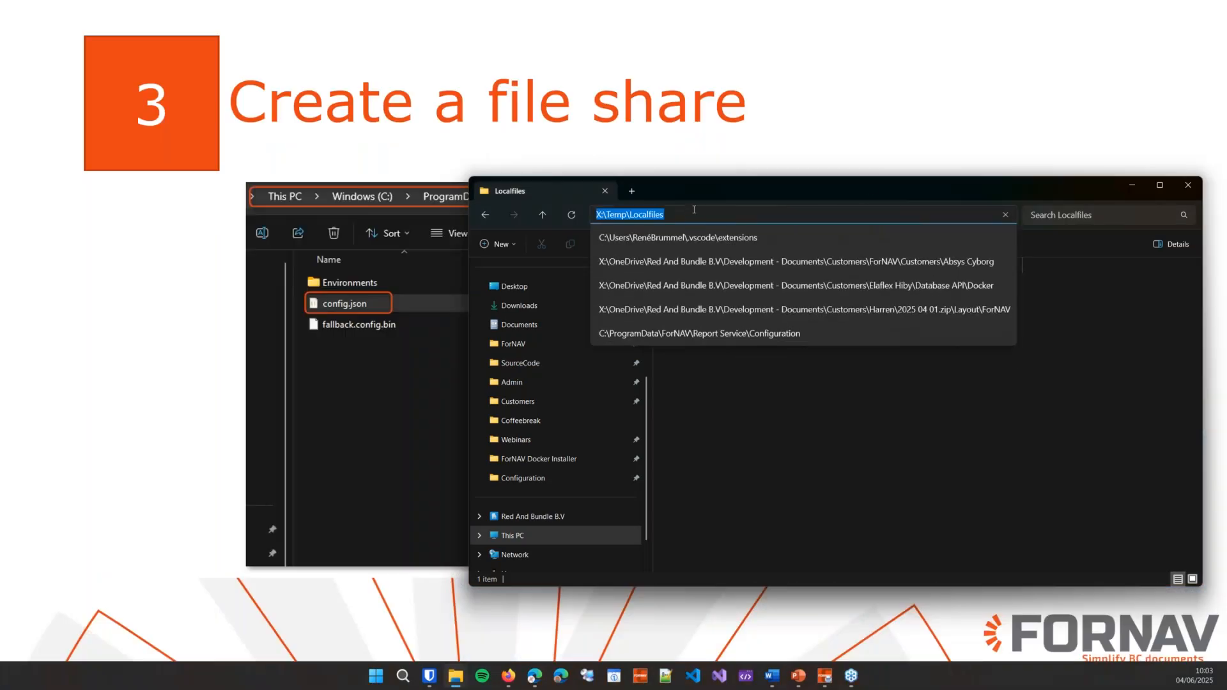
left_click(855, 397)
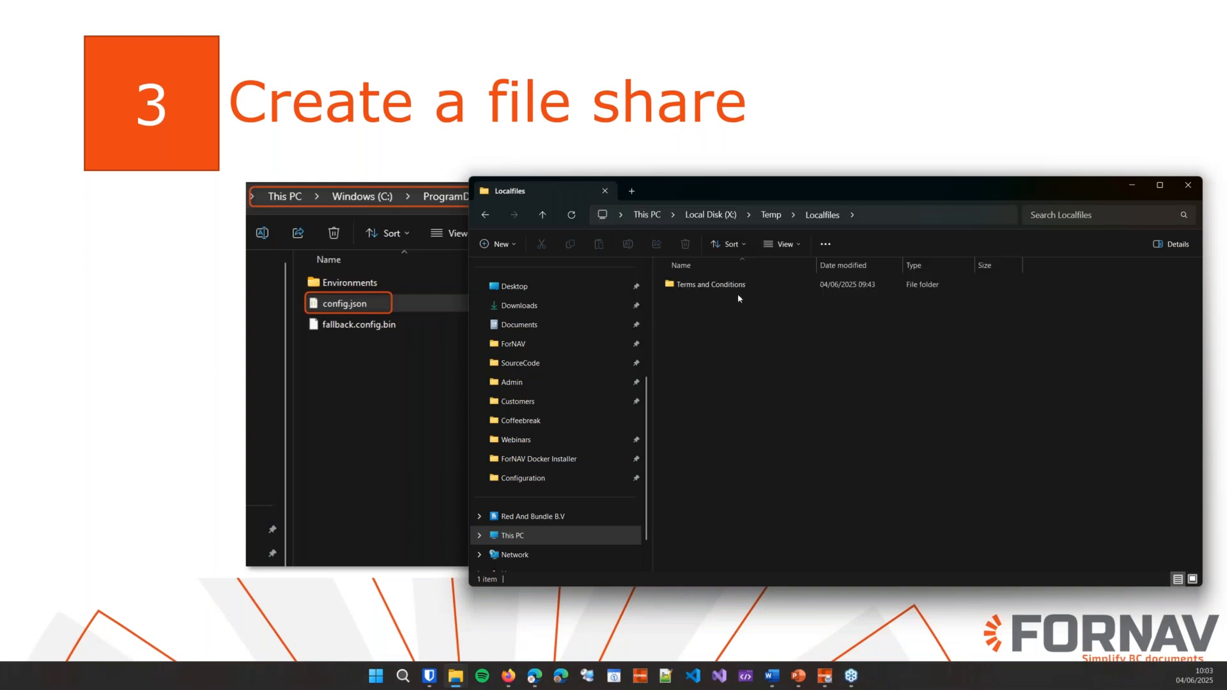
left_click(694, 284)
key("Delete")
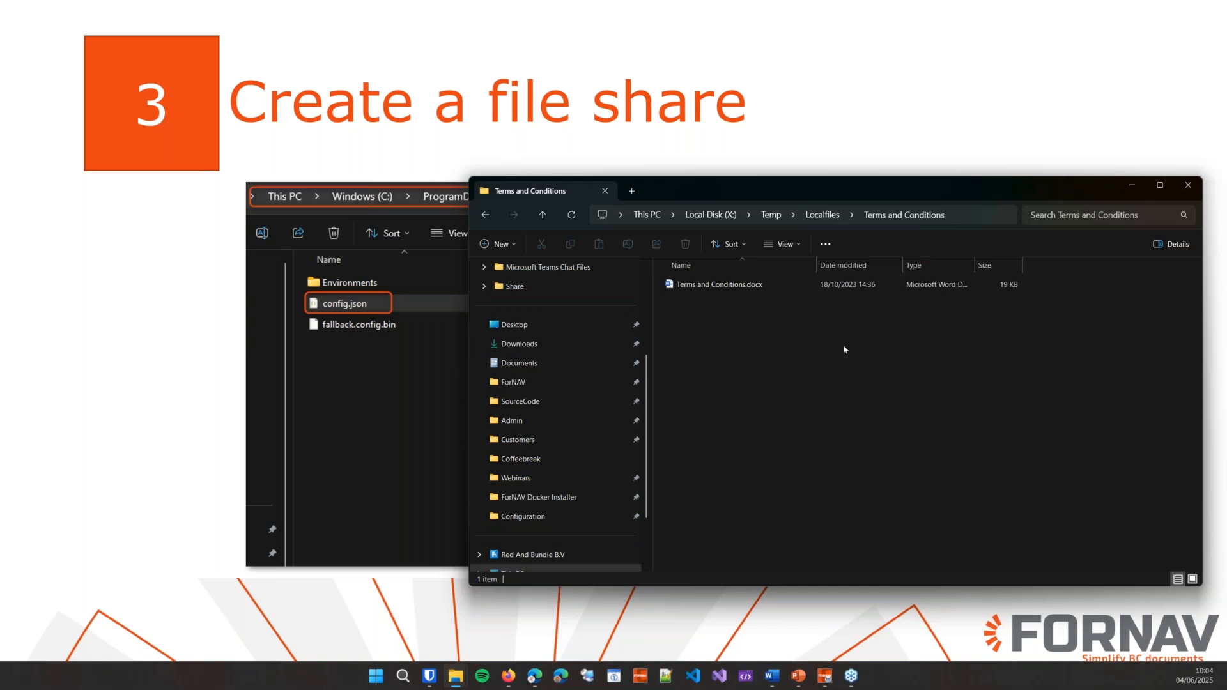
key("alt+Left")
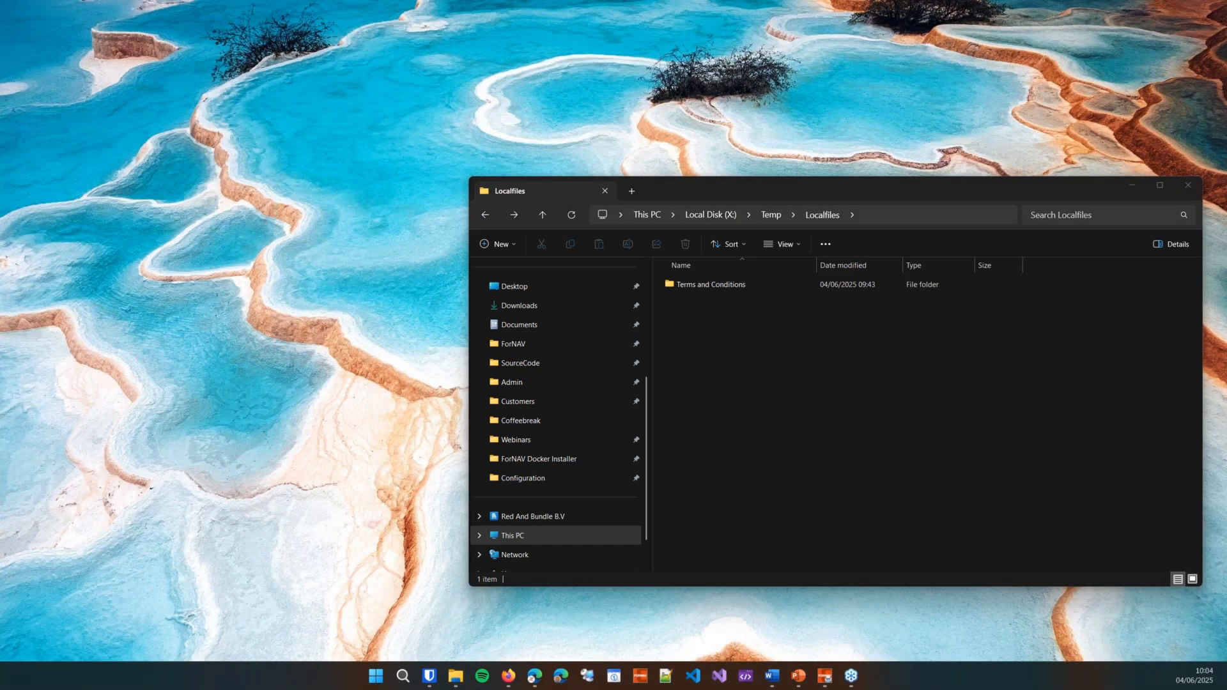
Step: Open config.json from the Direct Print Configuration folder in Notepad
left_click(532, 607)
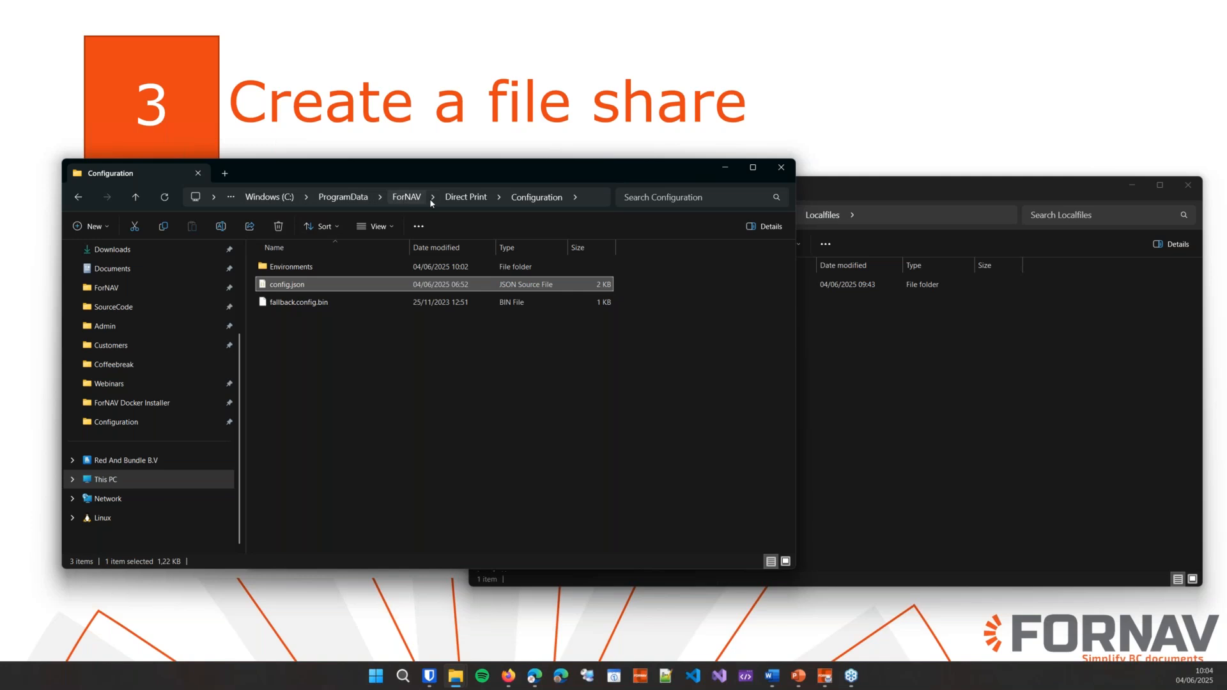
right_click(290, 289)
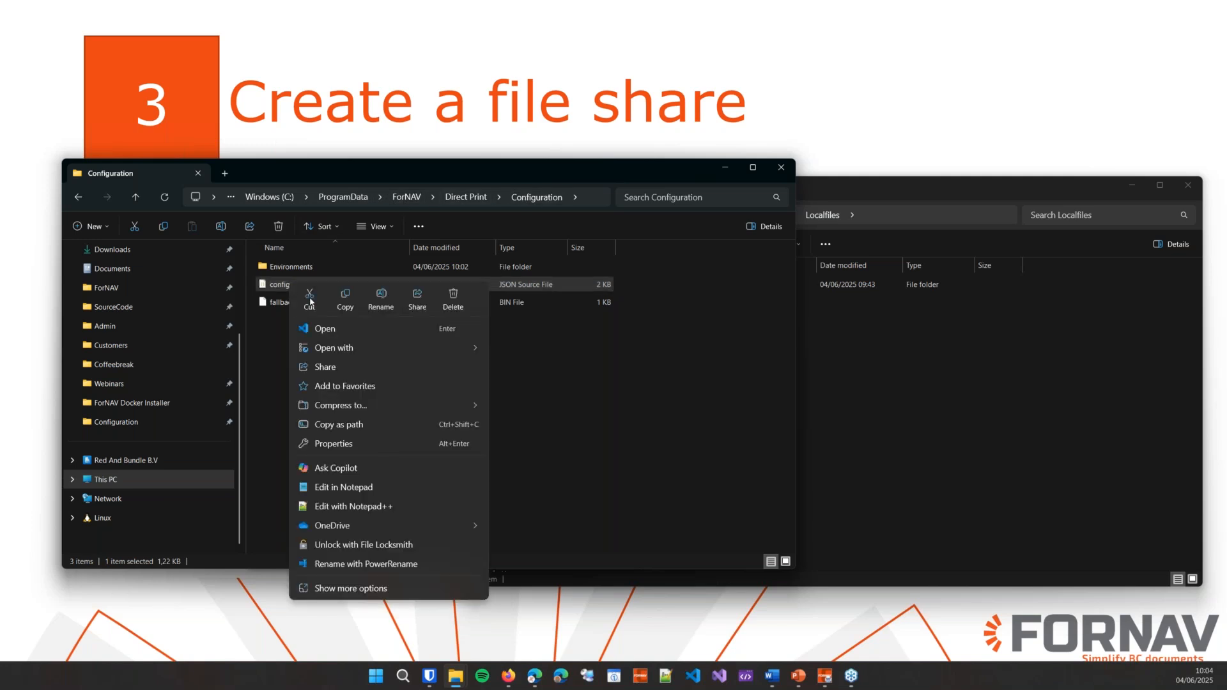
left_click(356, 487)
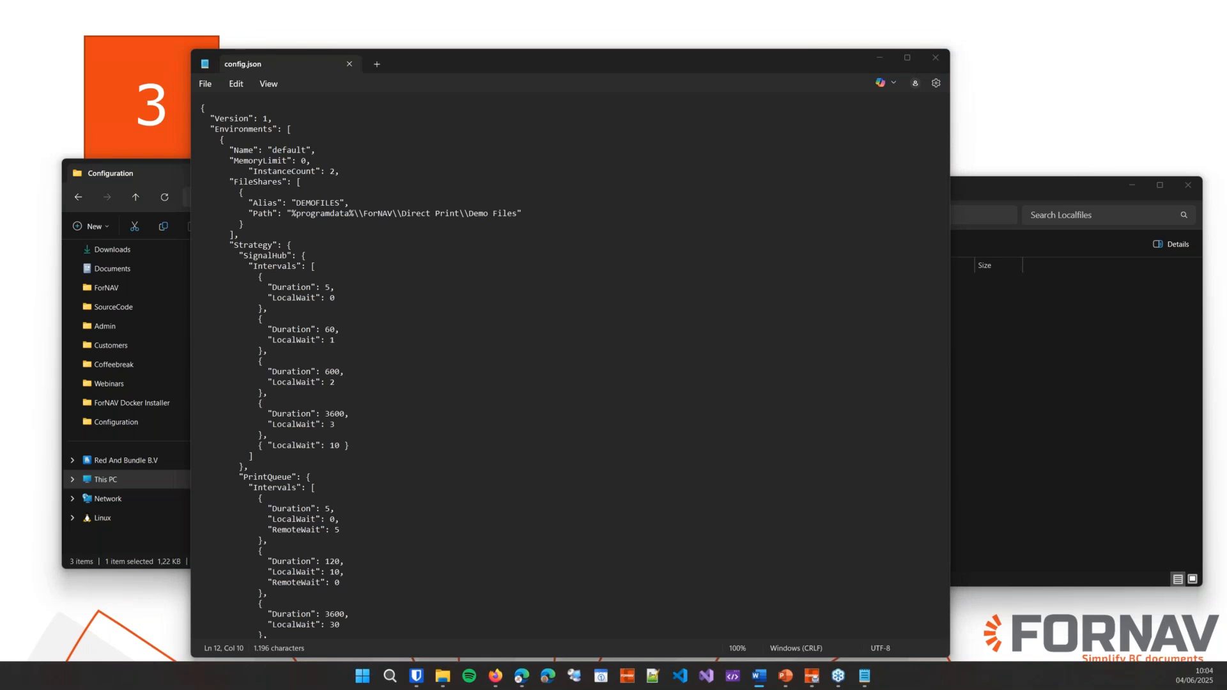
Step: Paste the Localfiles share entry after the DEMOFILES entry in config.json, adding a separating comma
left_click(315, 179)
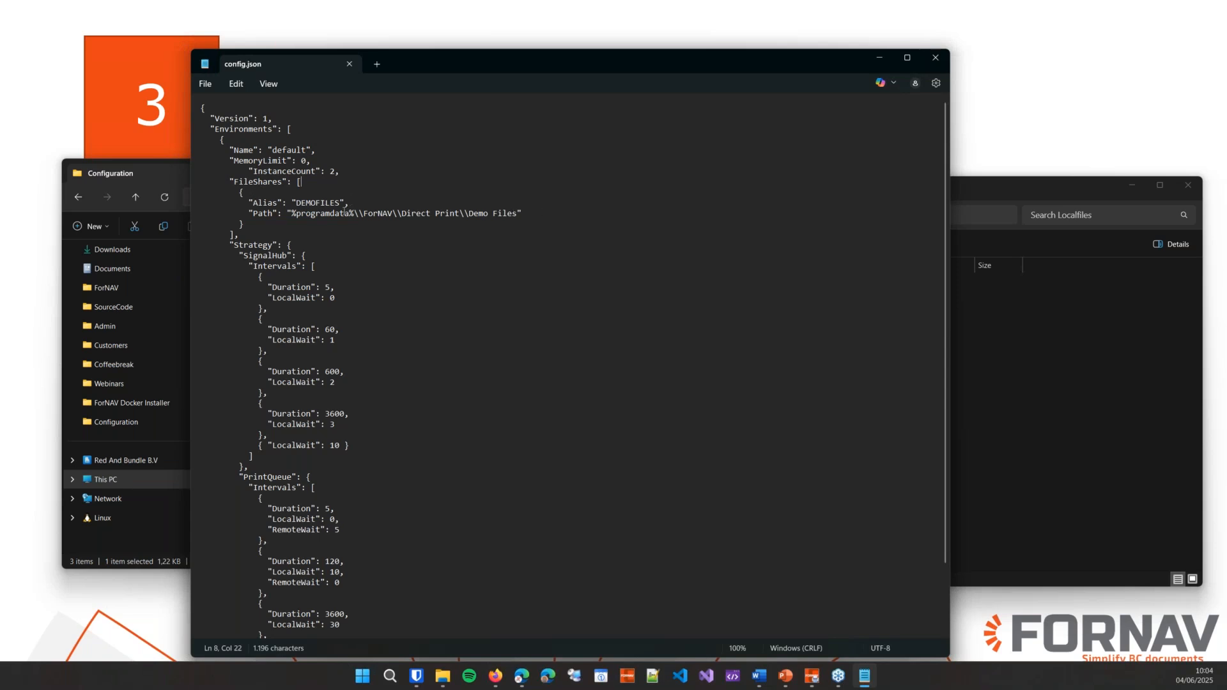
left_click(297, 224)
type(",")
key("Return")
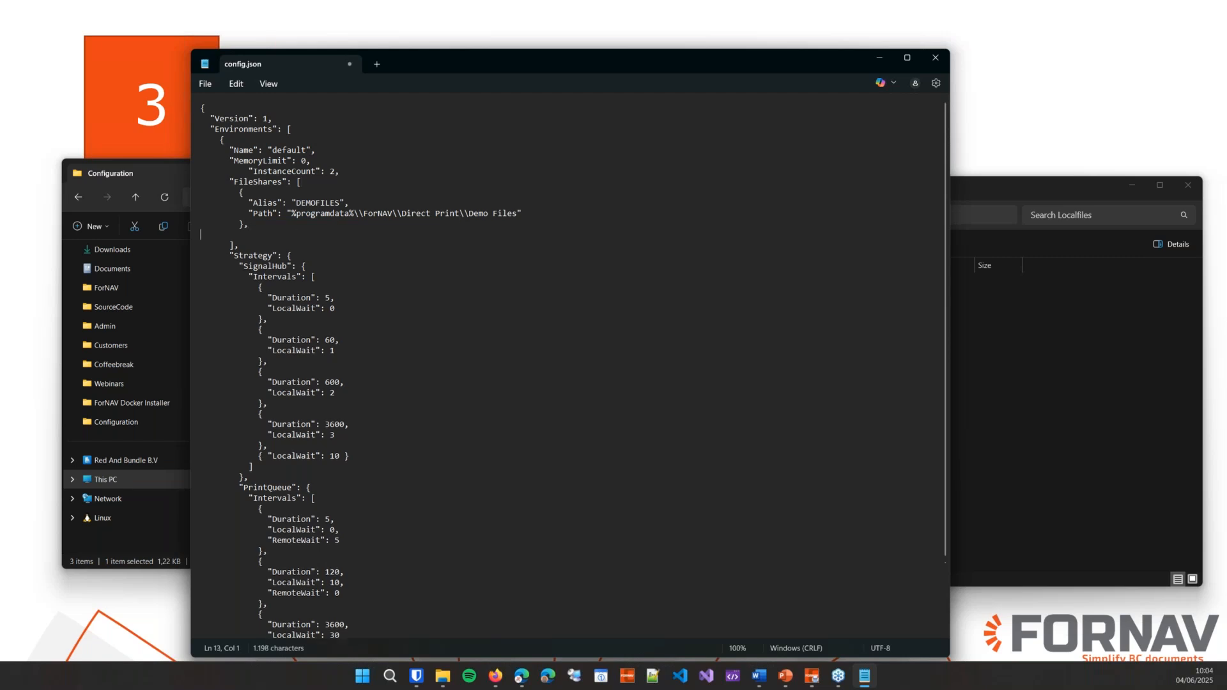
type("{ \"Alias\": \"Localfiles\", \"Path\": \"X:\\\\Temp\\\\Localfiles\" }")
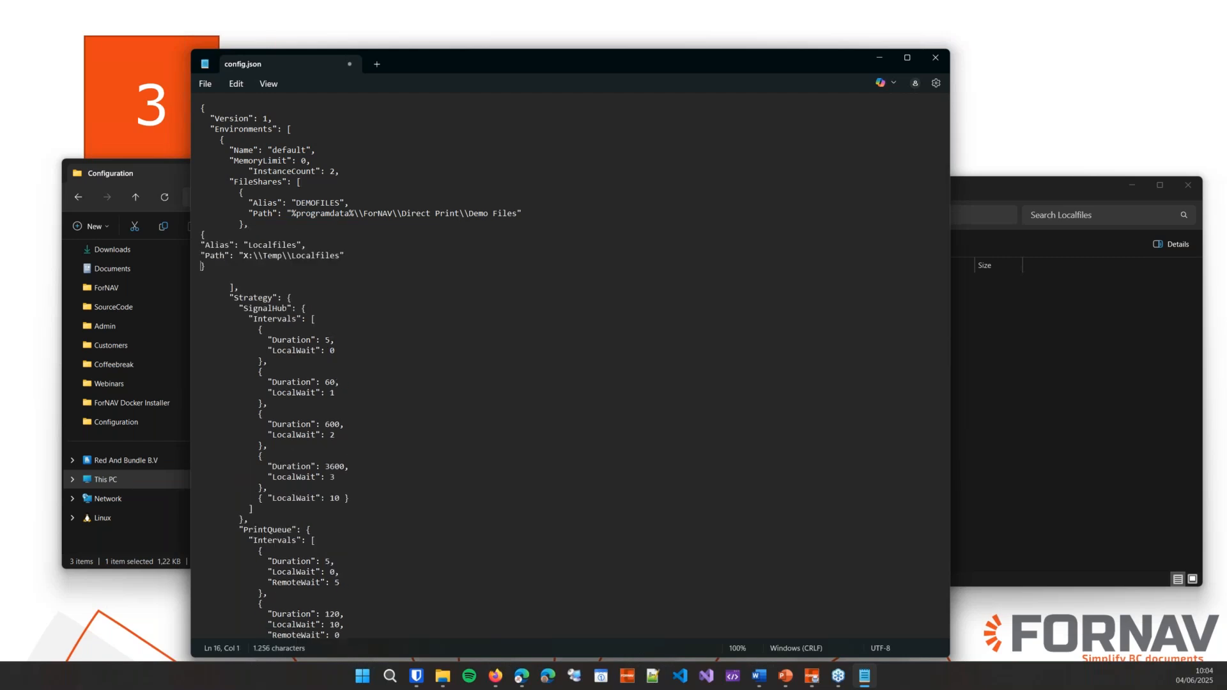
Step: Indent the Localfiles entry to match DEMOFILES, remove the blank line, and close config.json
key("Up")
key("Tab")
key("Tab")
key("Down")
key("Left")
key("Left")
key("Left")
key("Left")
key("Tab")
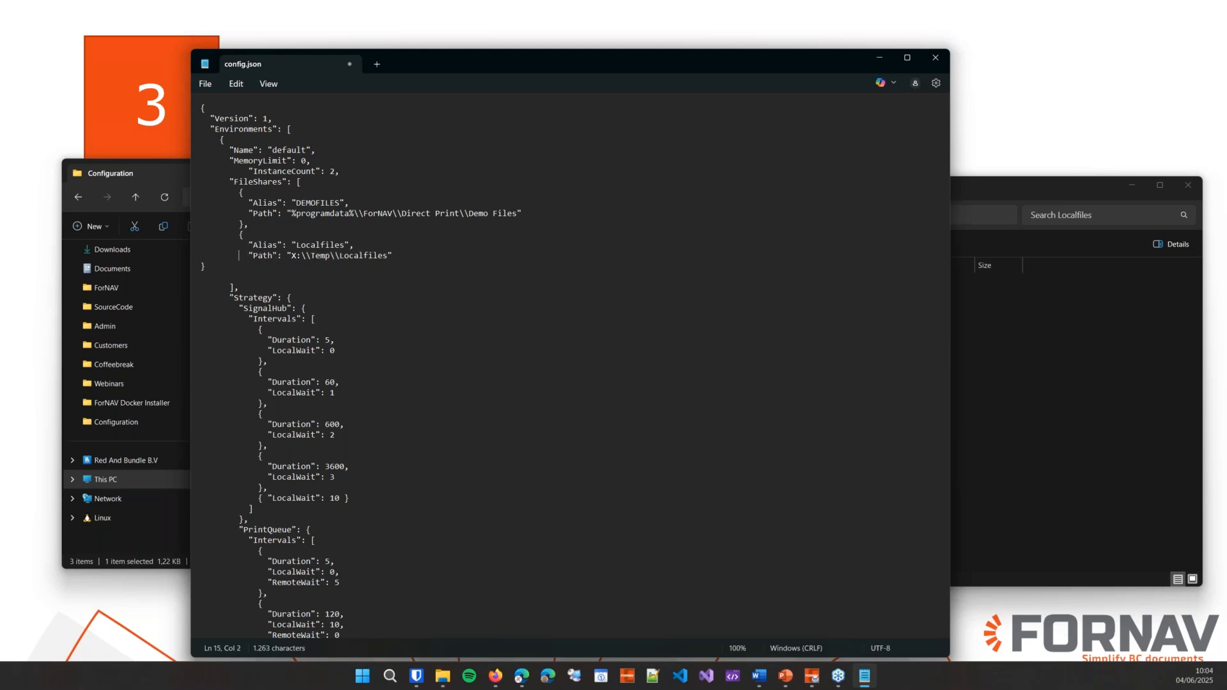
key("Tab")
key("BackSpace")
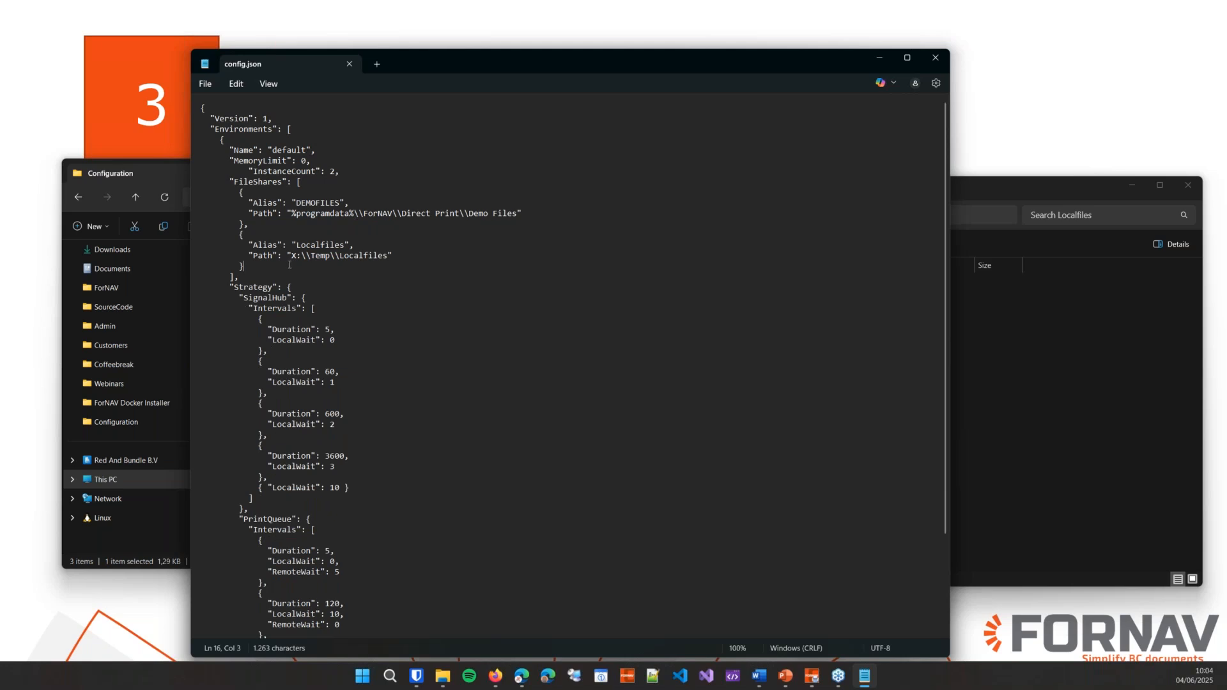
left_click(327, 253)
left_click(934, 59)
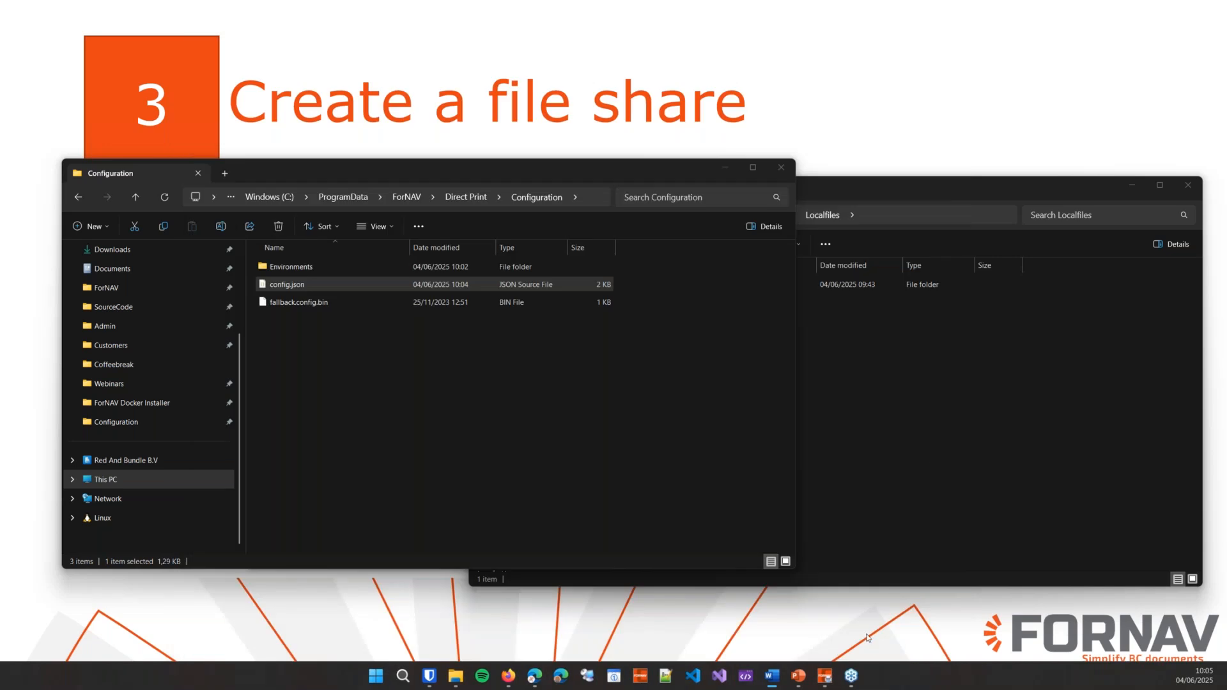
Step: Stop and restart the Direct Print service from the Control tab, then return to Business Central
left_click(824, 675)
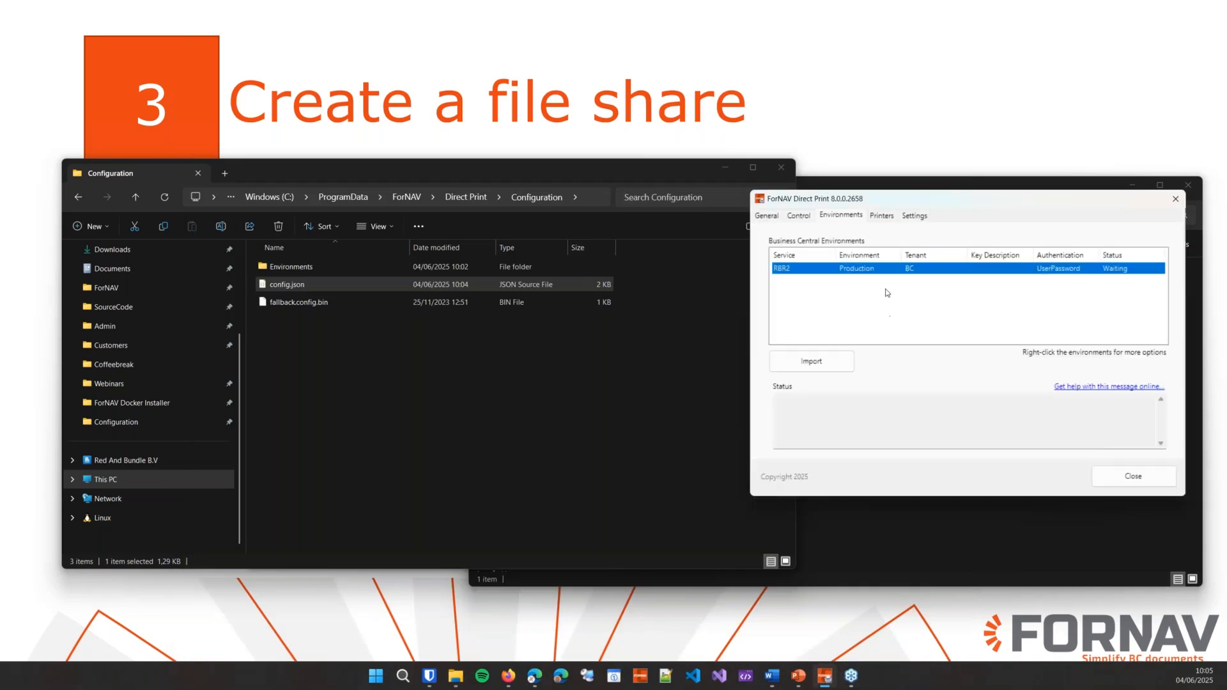
left_click(795, 217)
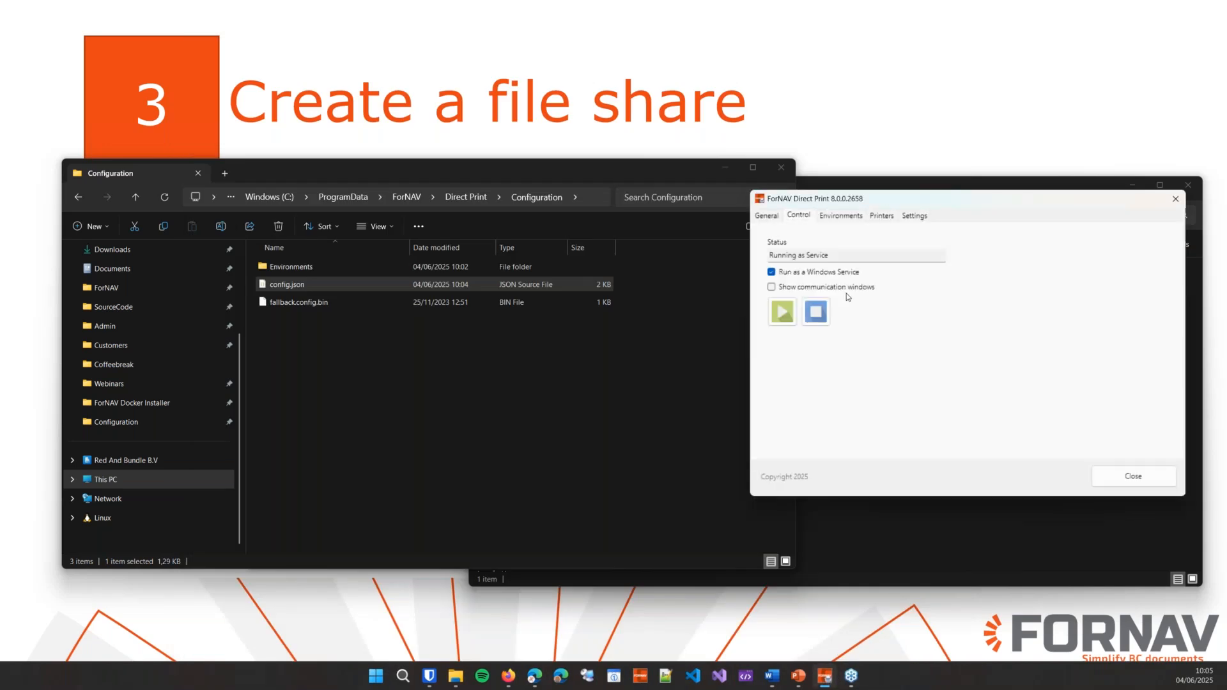
left_click(813, 314)
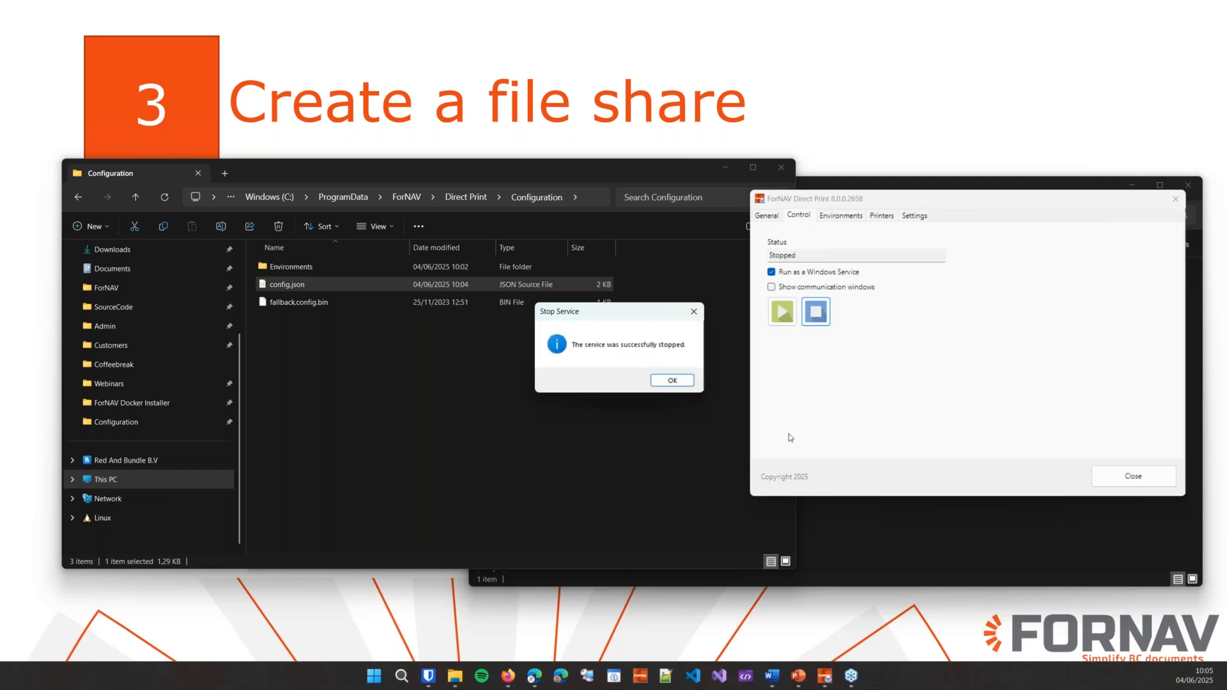
left_click(667, 377)
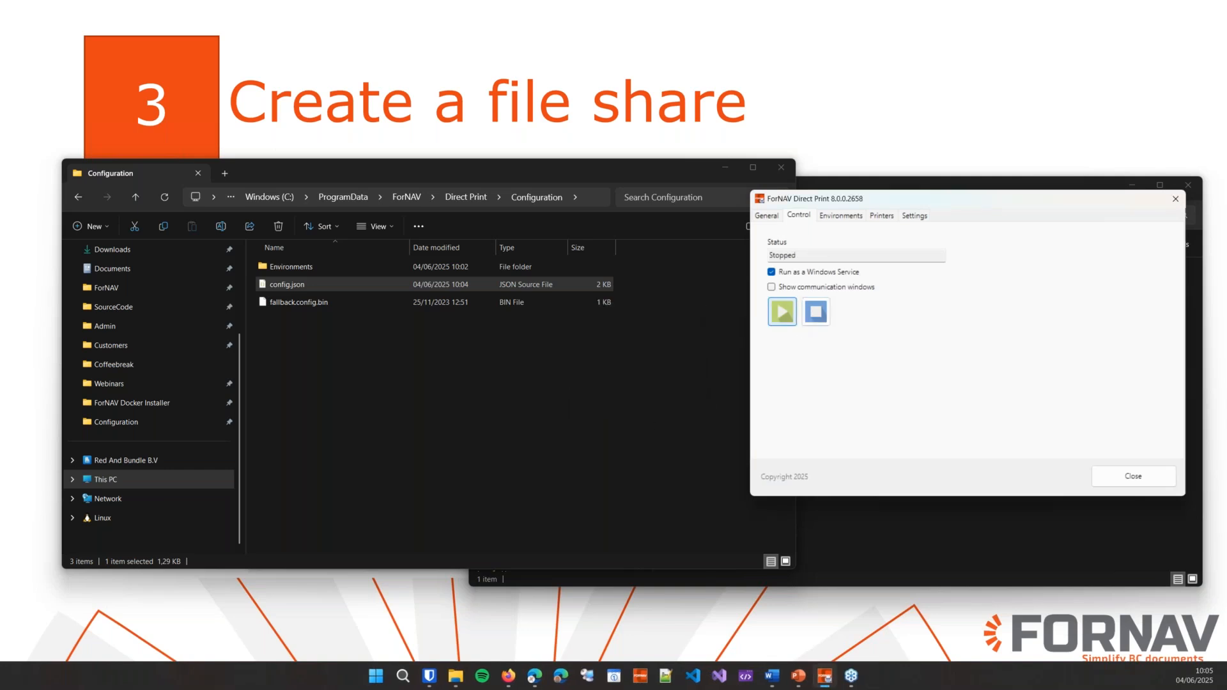
left_click(782, 311)
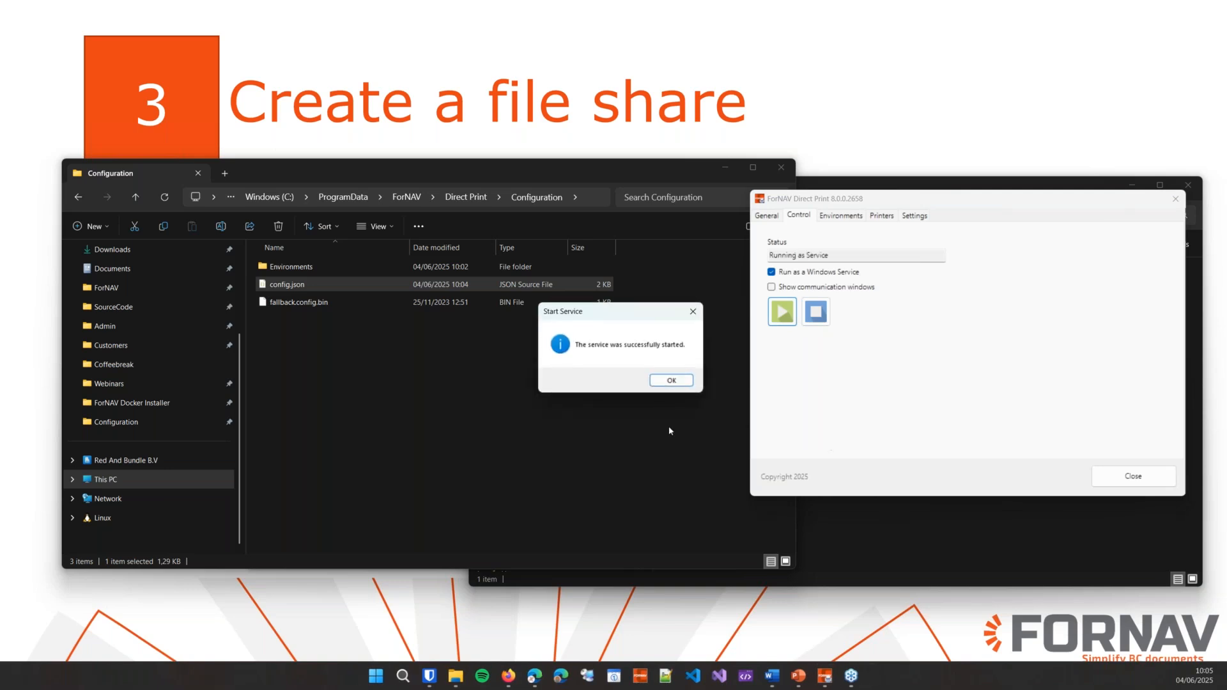
left_click(677, 382)
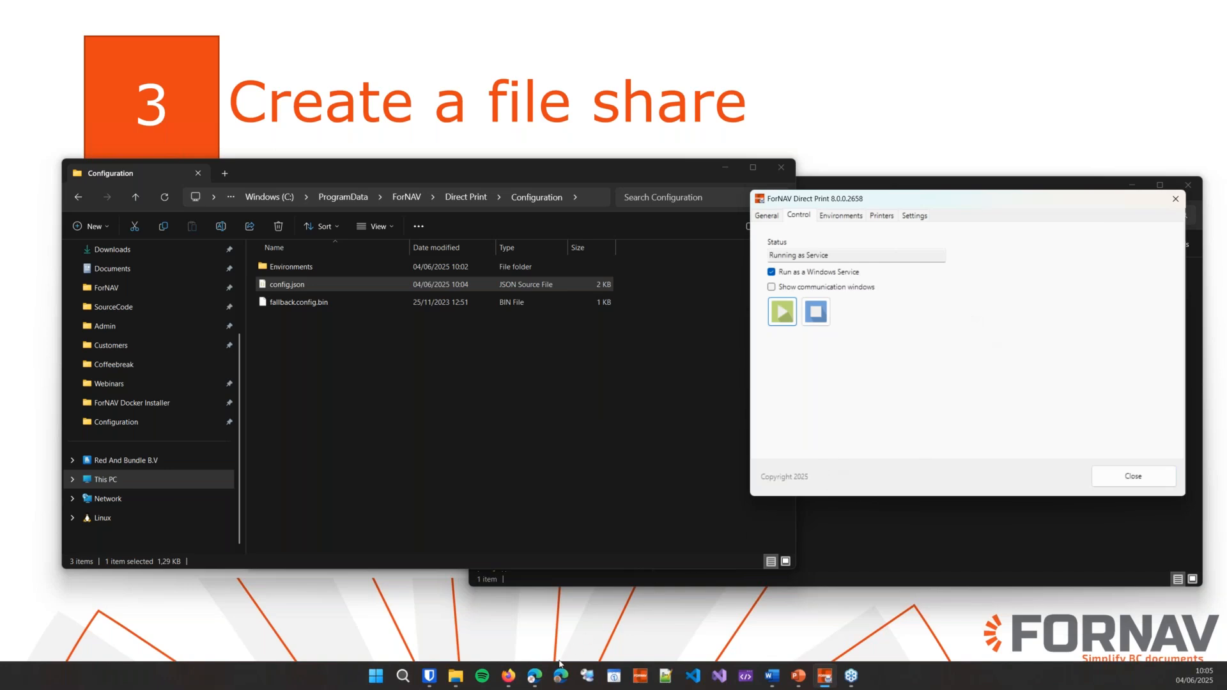
left_click(534, 676)
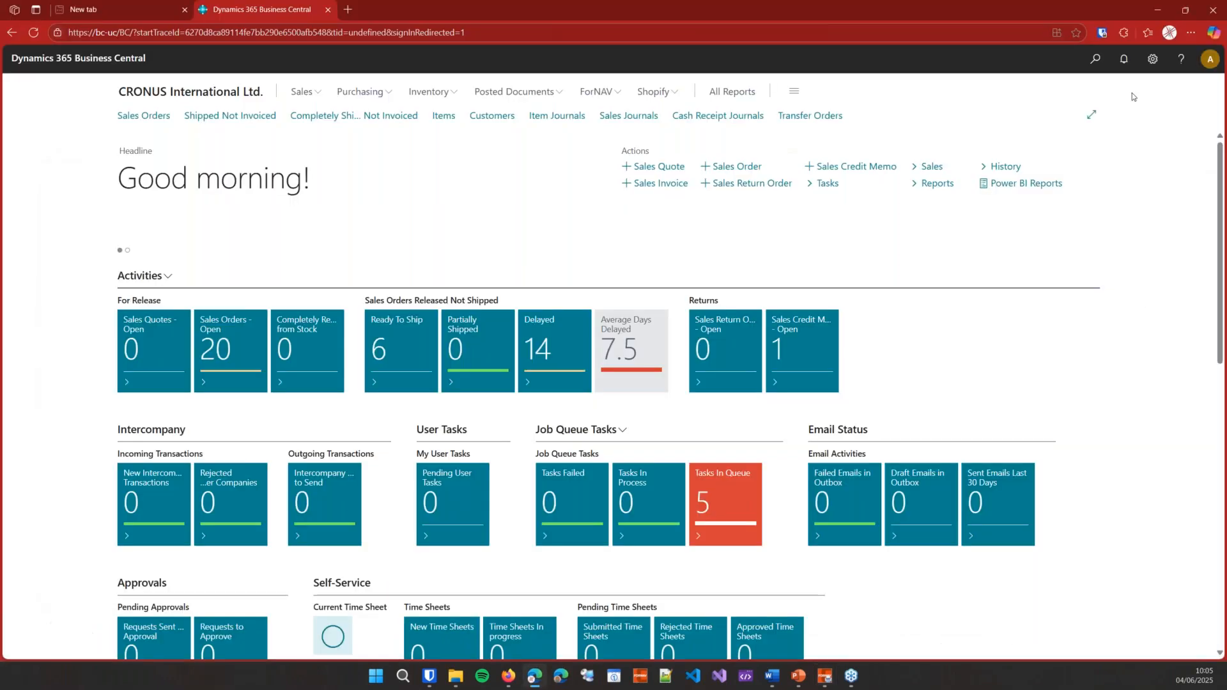
Step: Search 'forn' in Tell Me and open the ForNAV Setup page
left_click(1096, 61)
type("forn")
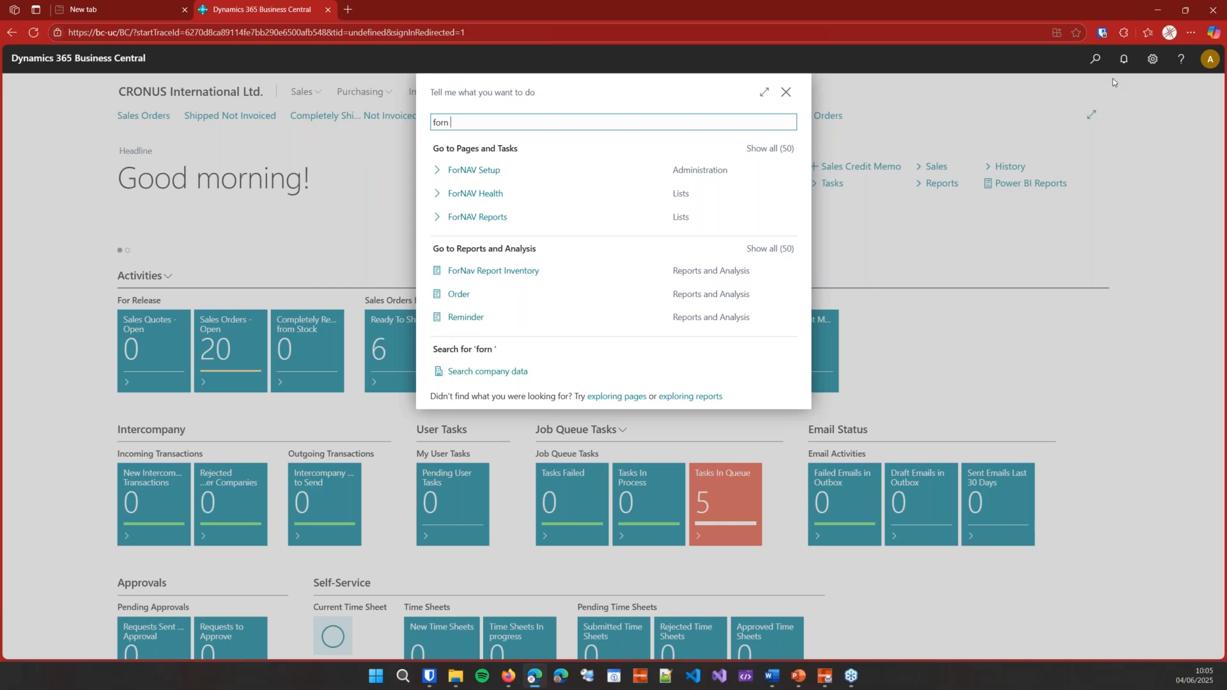
key("Down")
key("Return")
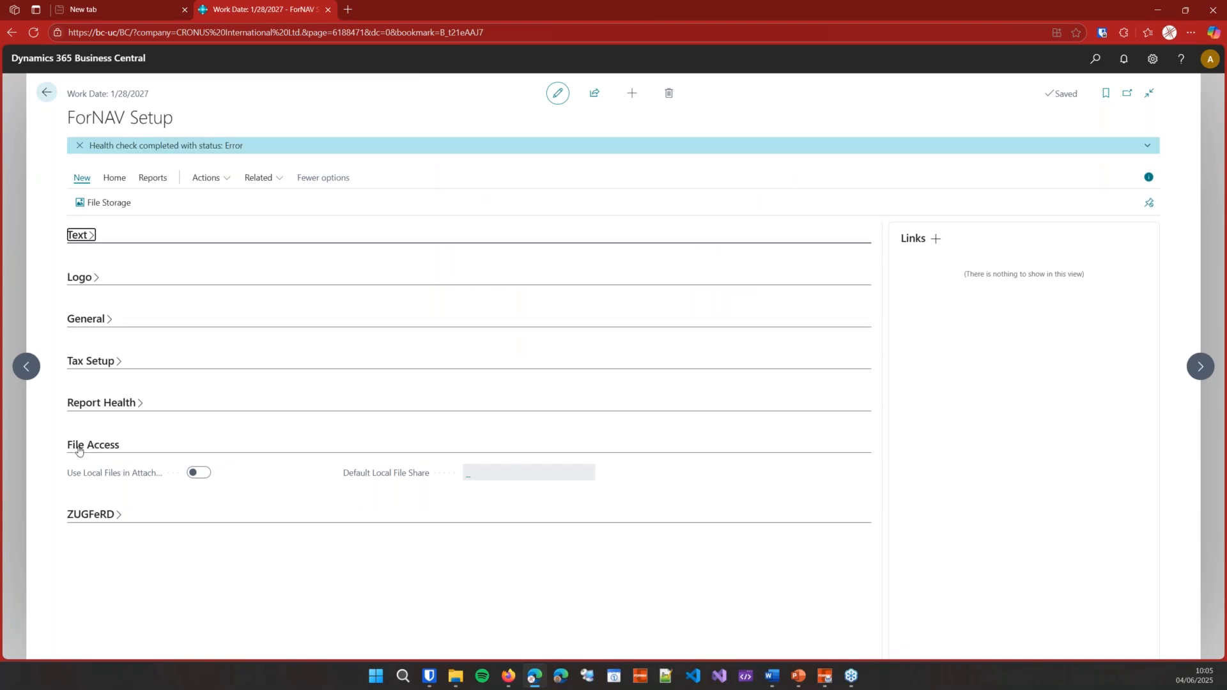
Step: Turn on Use Local Files in Attachments with Localfiles as Default Local File Share, then go back
left_click(199, 473)
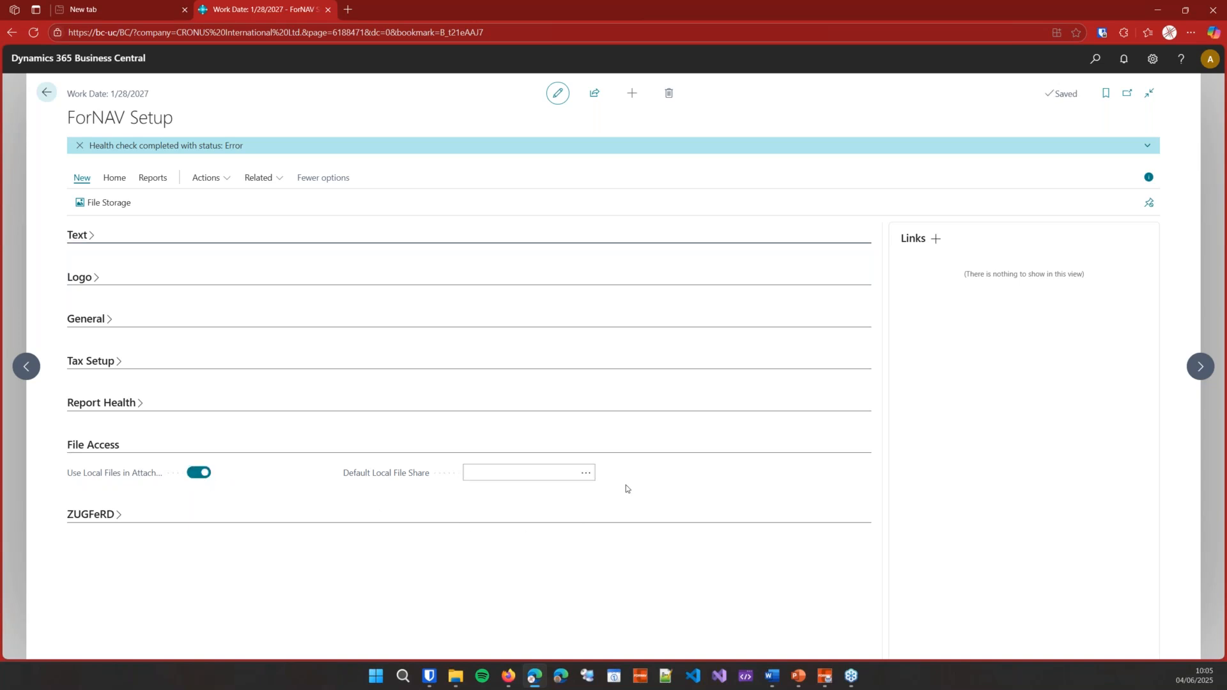
left_click(581, 473)
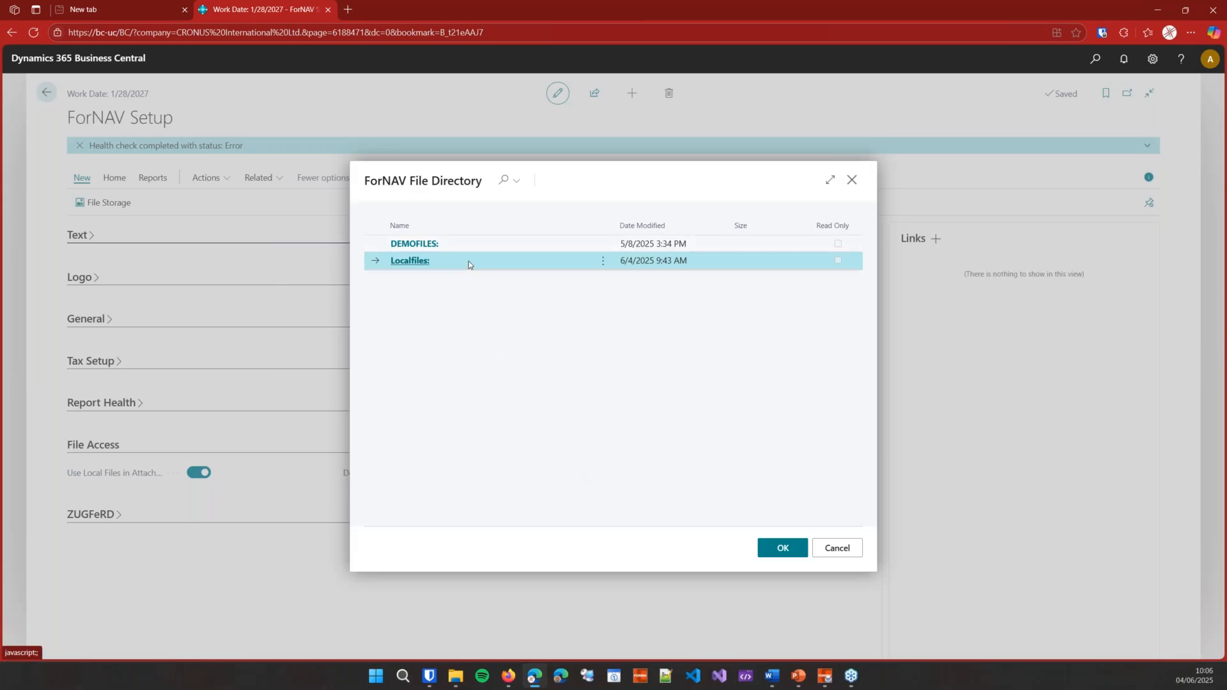
left_click(791, 551)
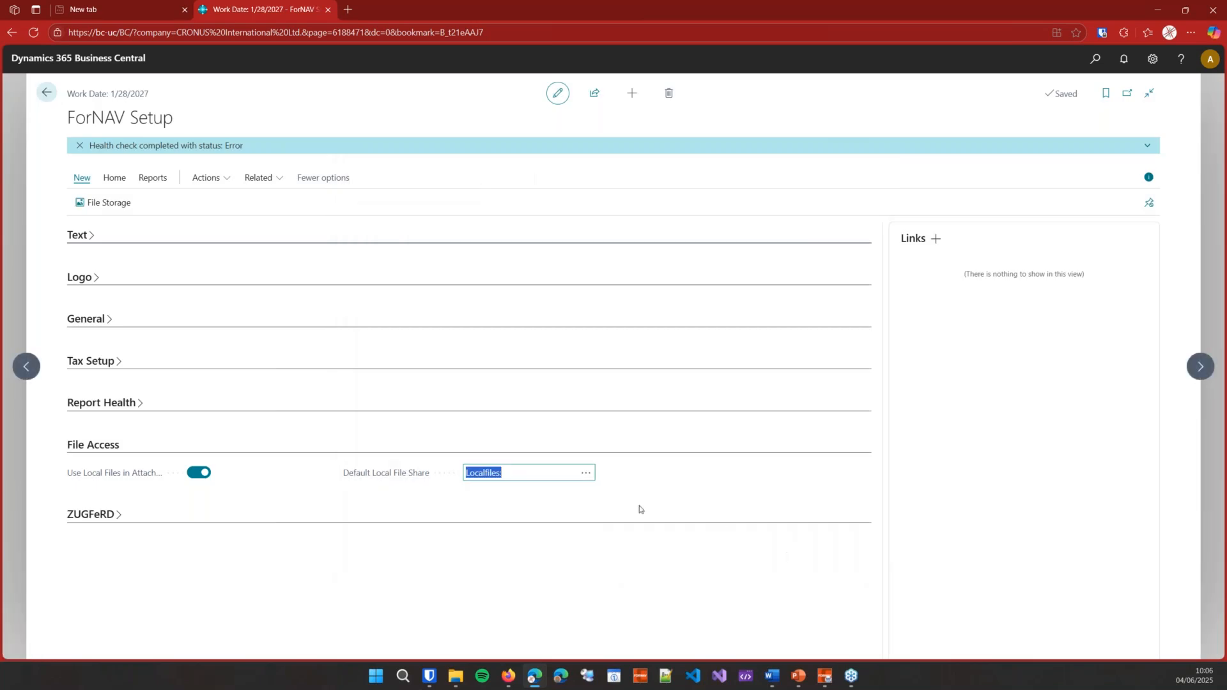
left_click(46, 93)
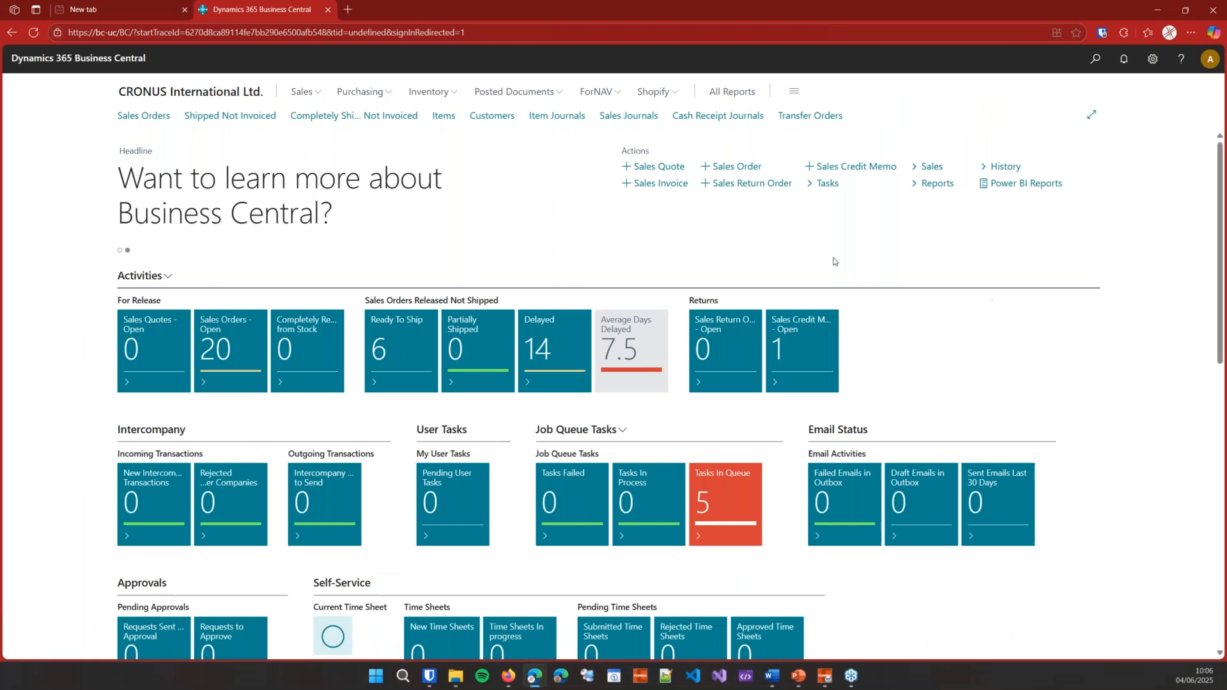
Step: Open sales order 101005's attachments from Sales Orders and start attaching a file
left_click(127, 118)
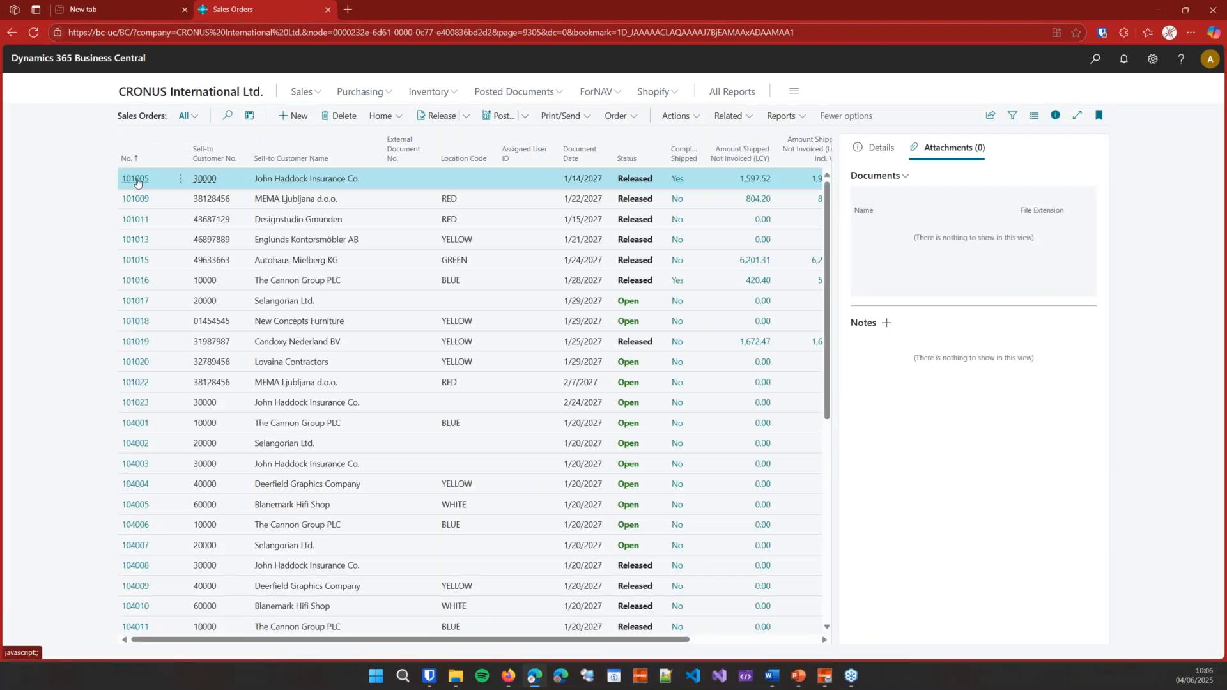
left_click(147, 182)
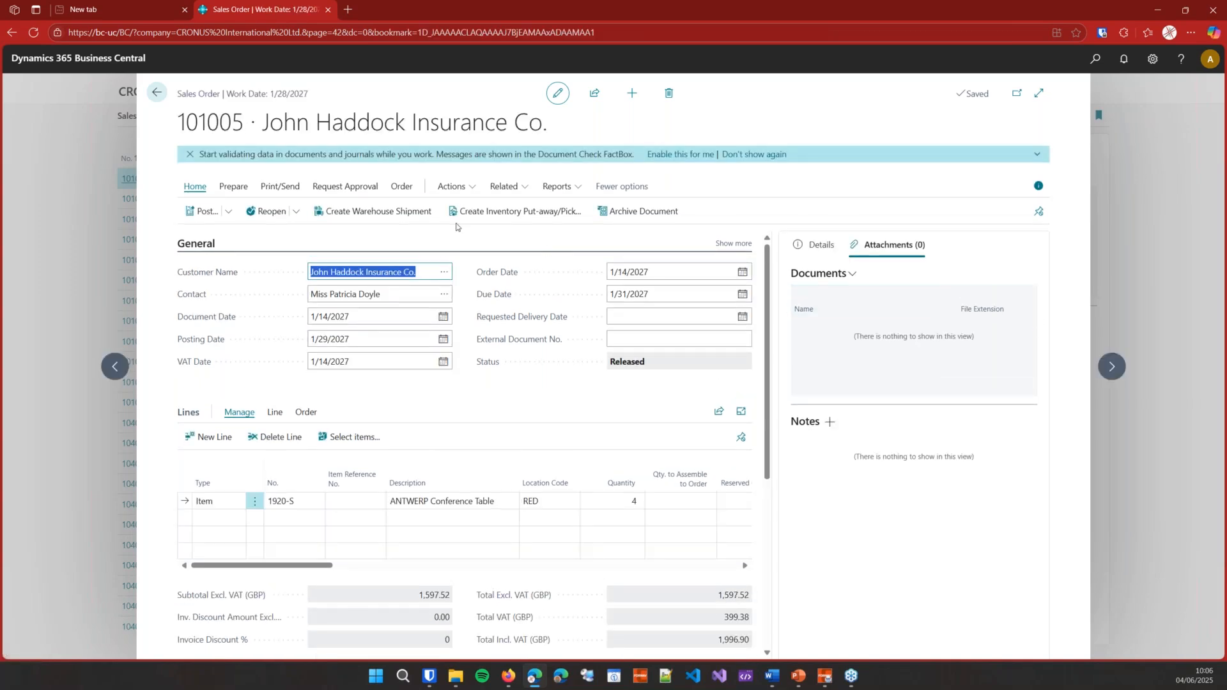
left_click(398, 188)
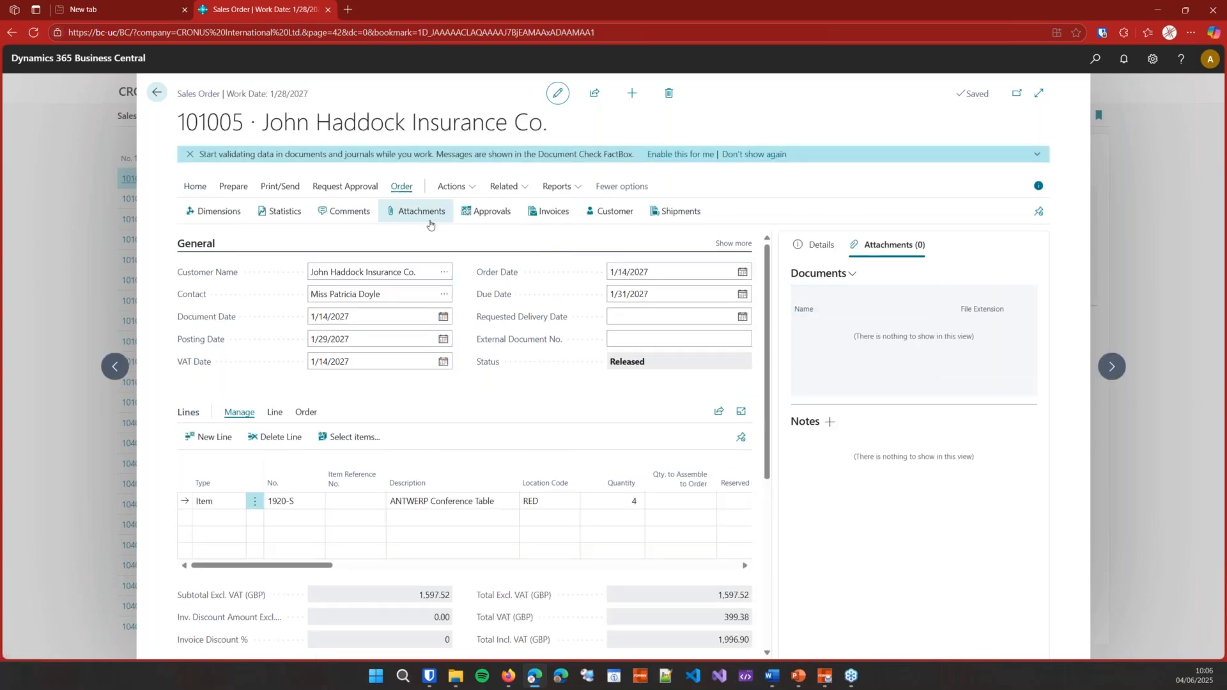
left_click(427, 213)
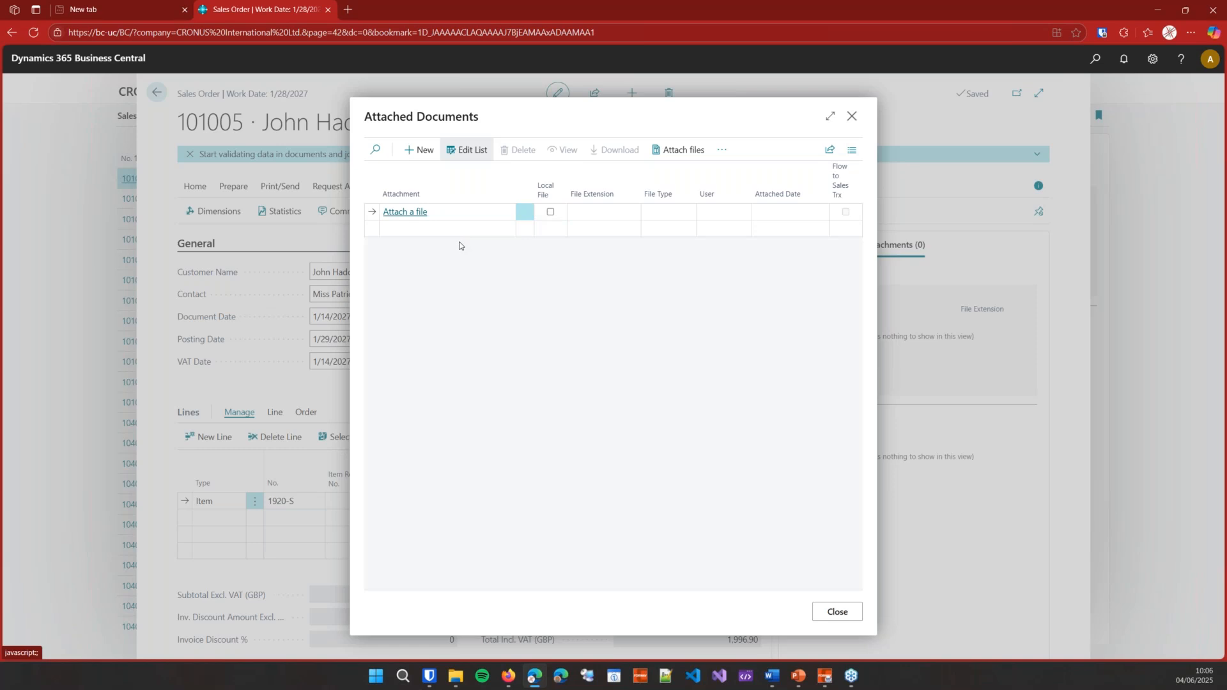
left_click(413, 216)
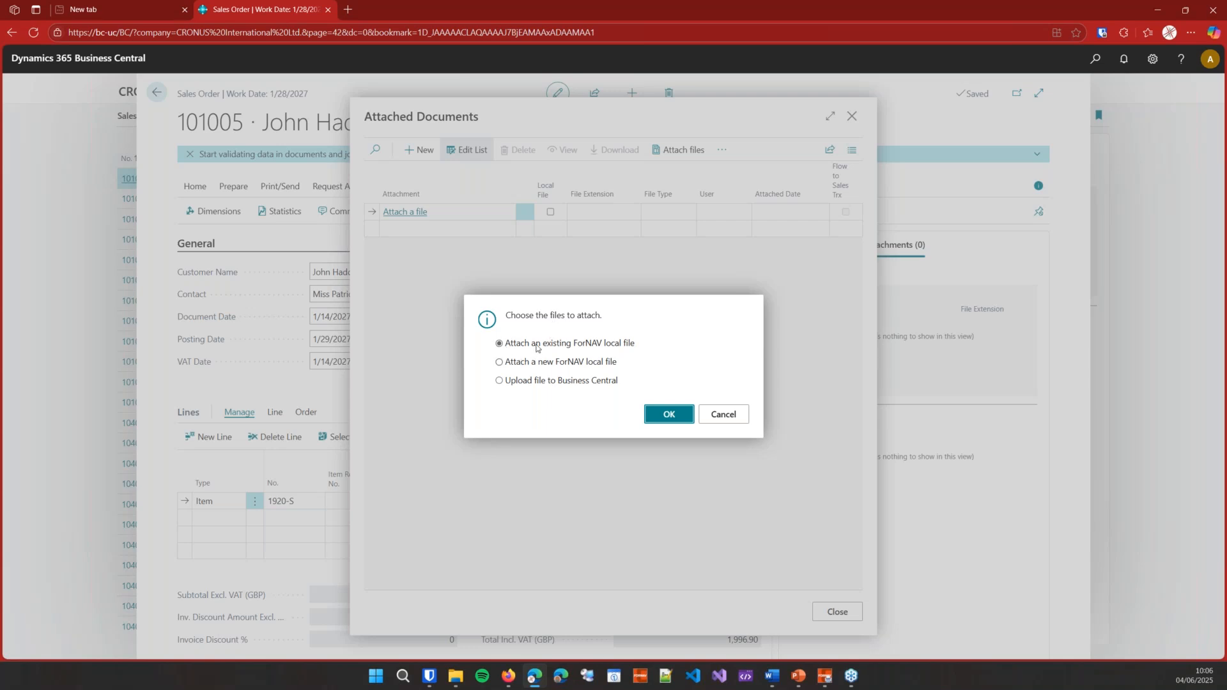
Step: Attach Landscape appendix.pdf as a new ForNAV local file and preview its 'A landscape appendix' page
left_click(571, 363)
left_click(656, 415)
left_click(623, 381)
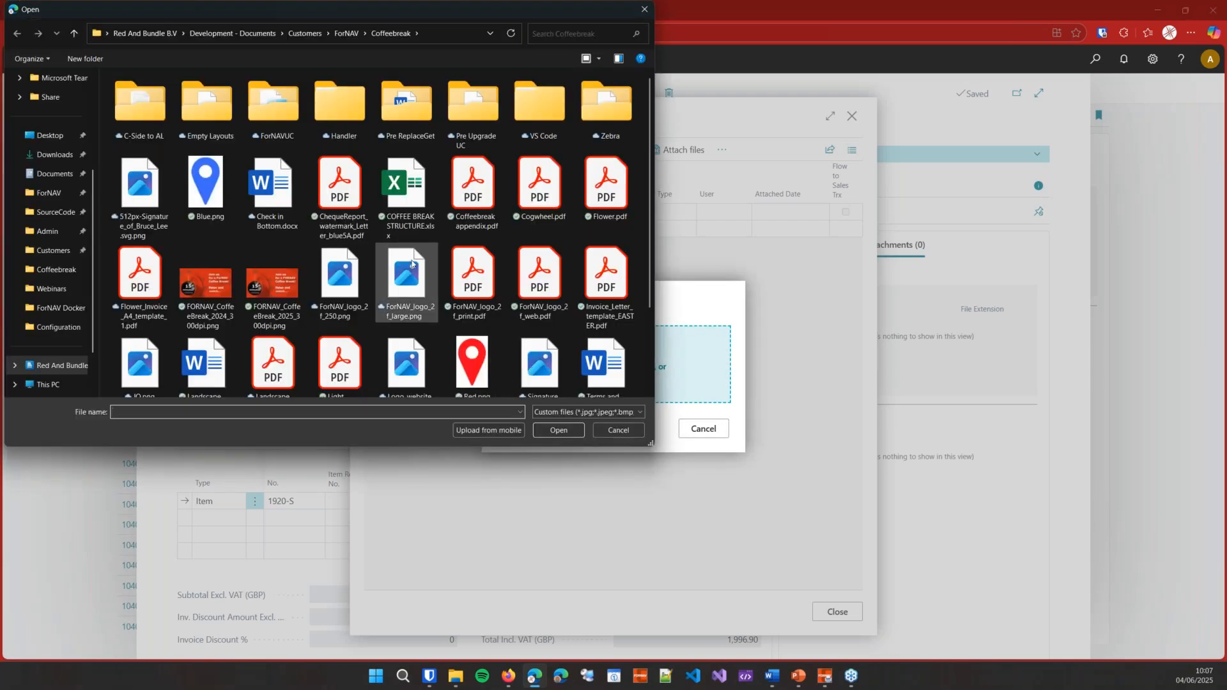
scroll(624, 255, "down", 3)
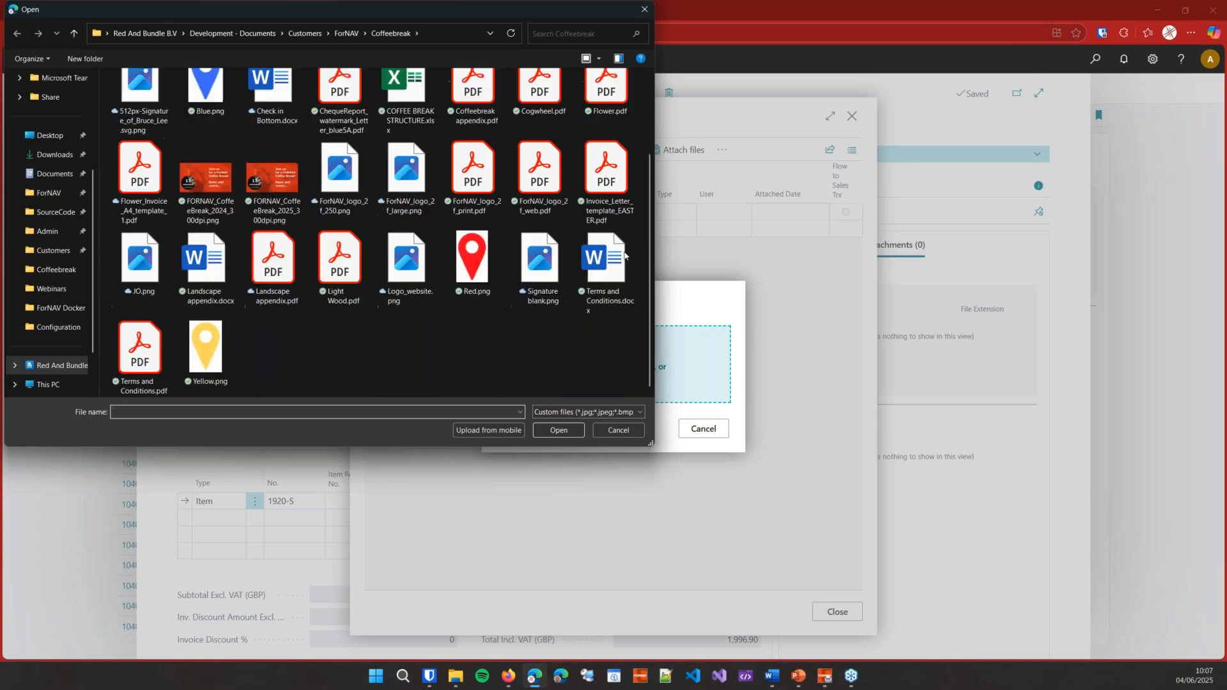
left_click(272, 274)
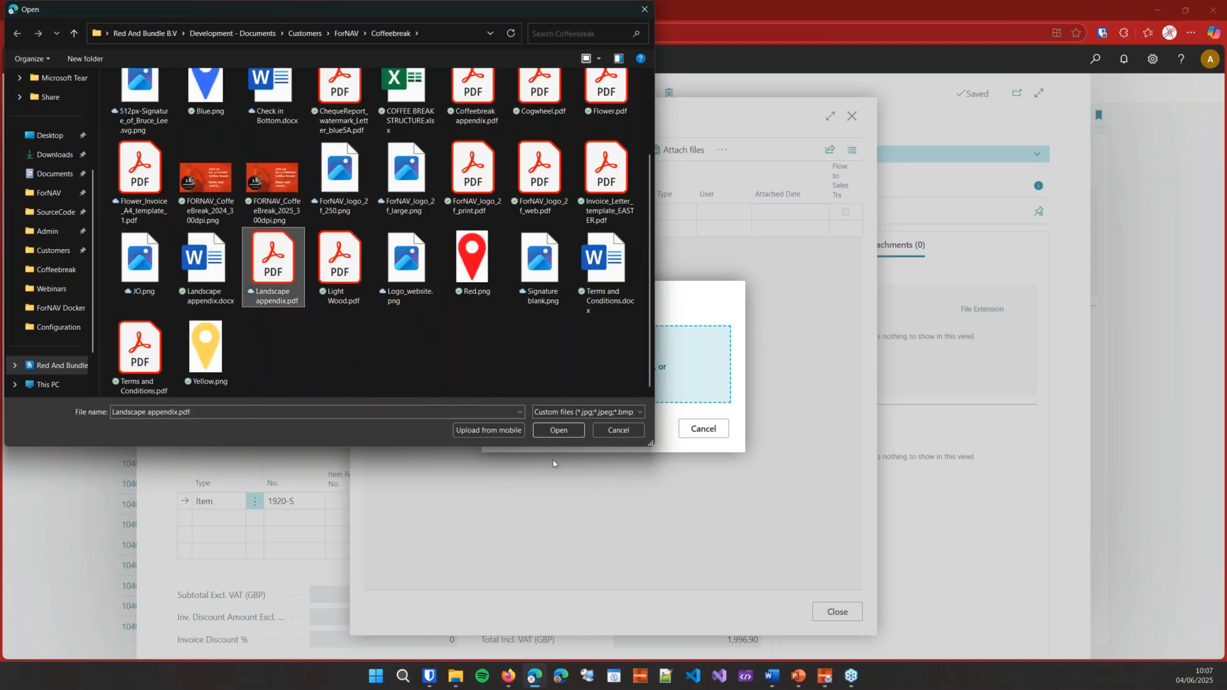
left_click(558, 430)
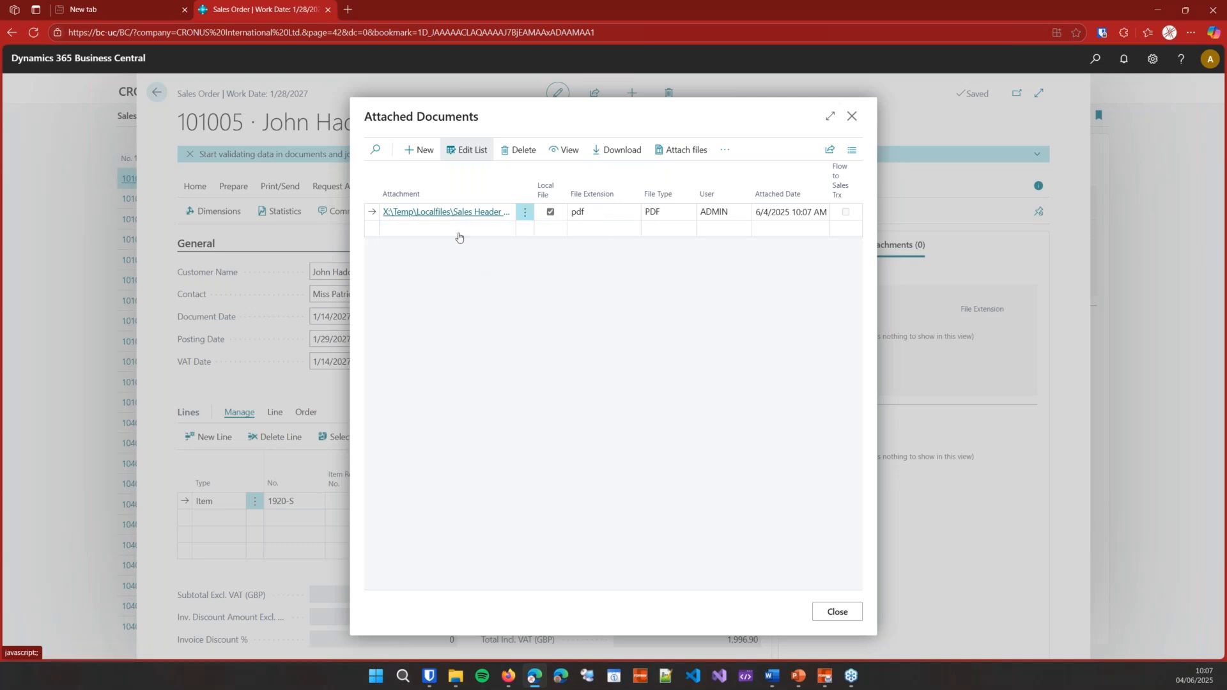
left_click(464, 213)
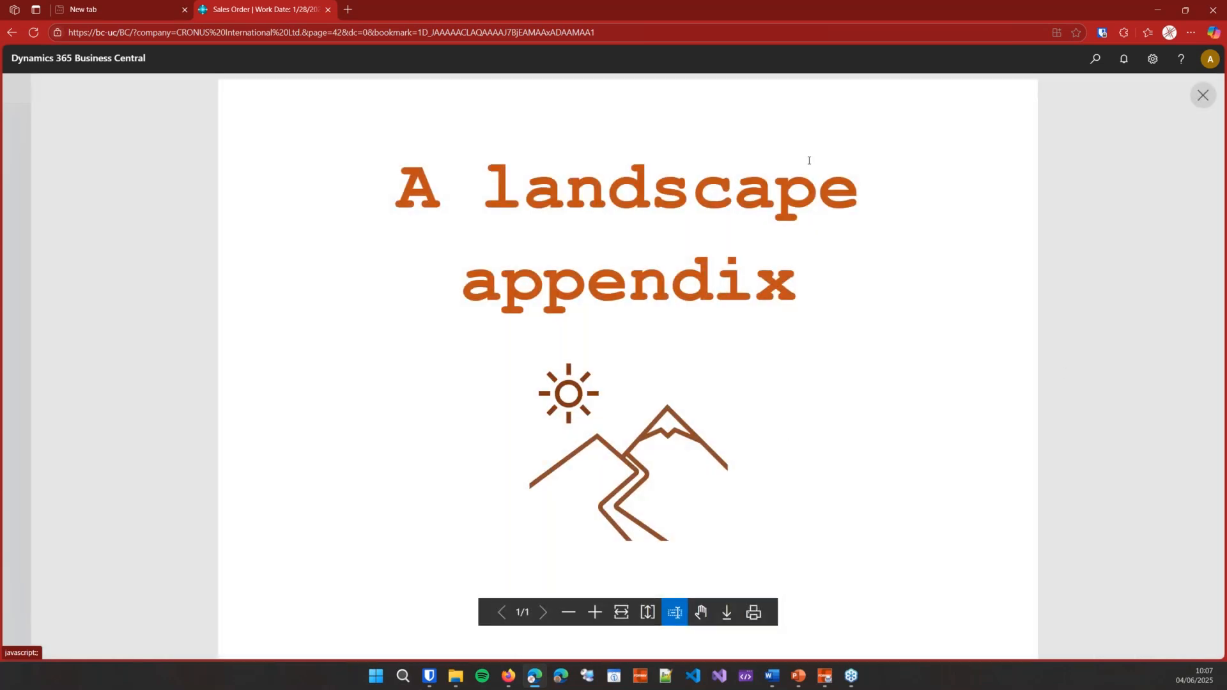
left_click(1203, 96)
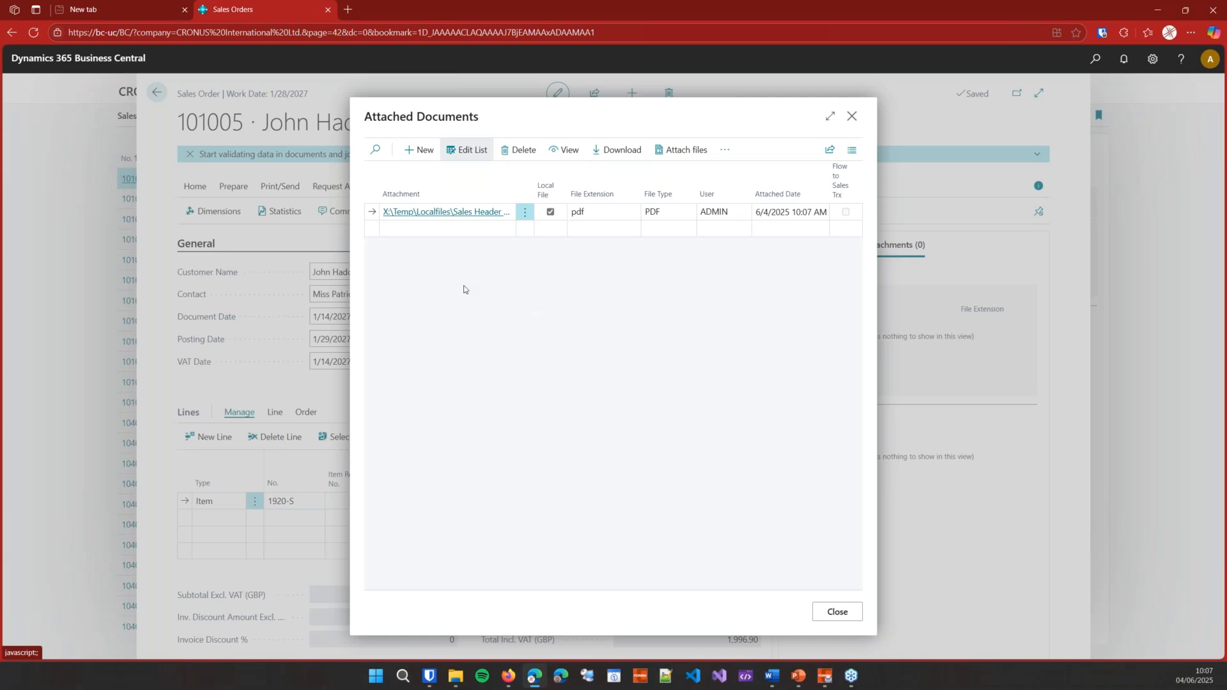
Step: Upload Blue.png as a new ForNAV local file attachment on sales order 101005
left_click(460, 230)
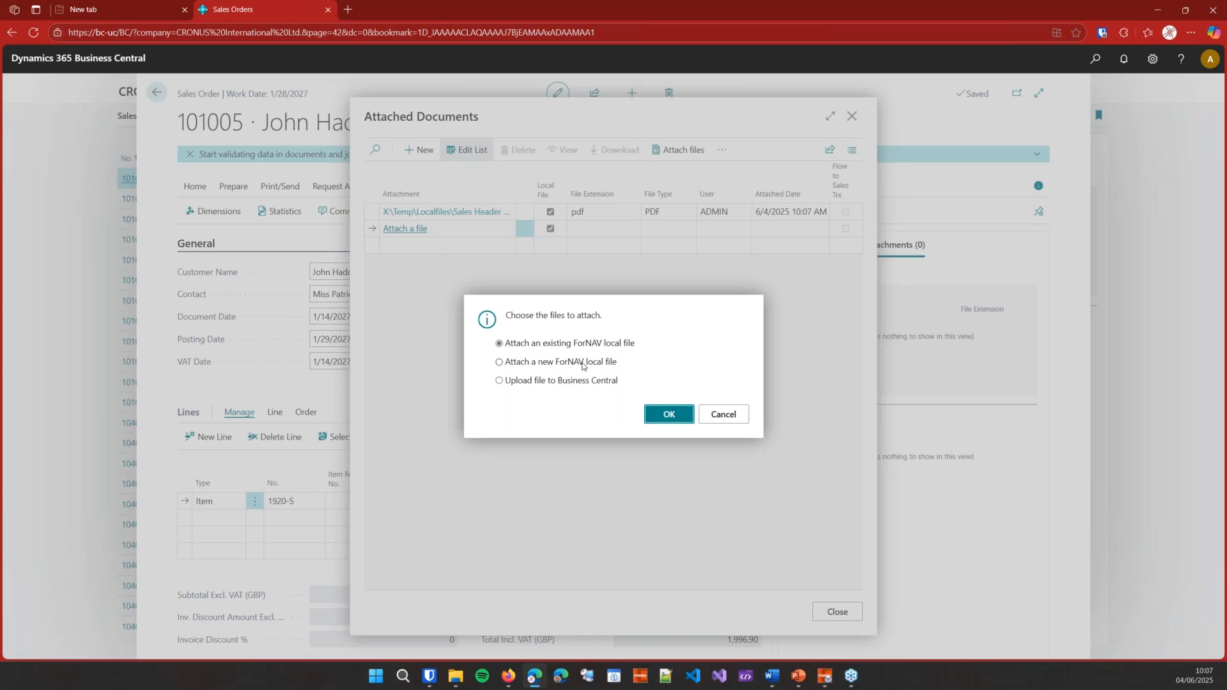
left_click(666, 414)
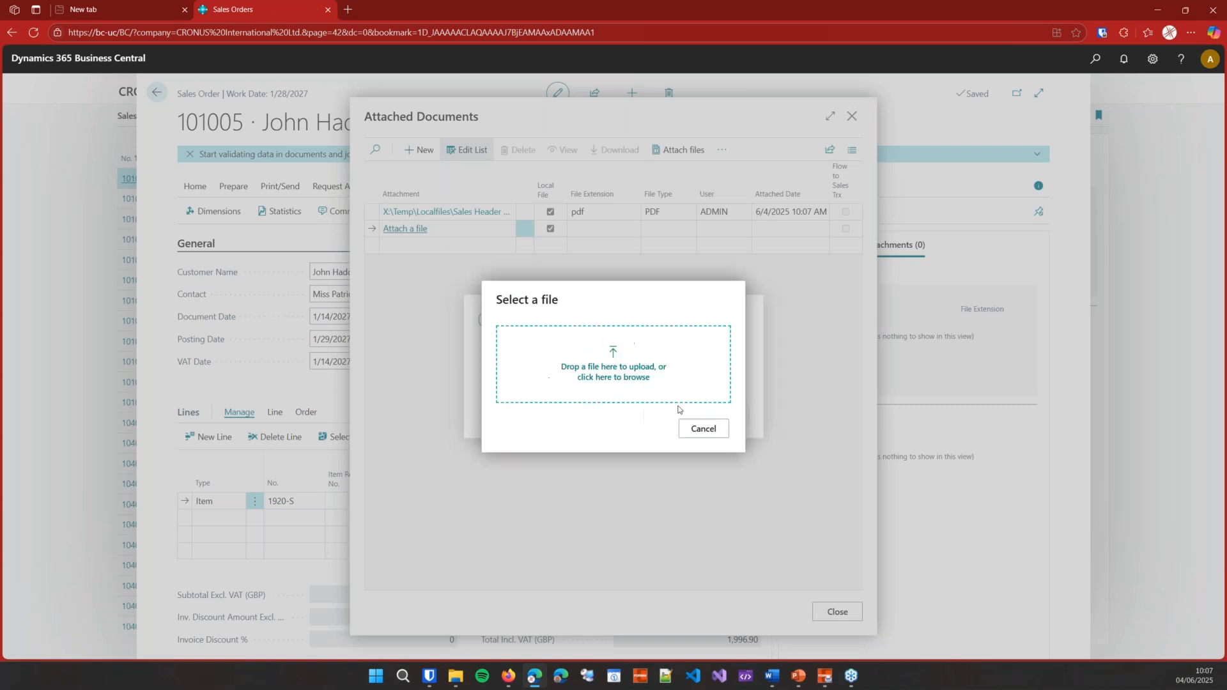
left_click(626, 379)
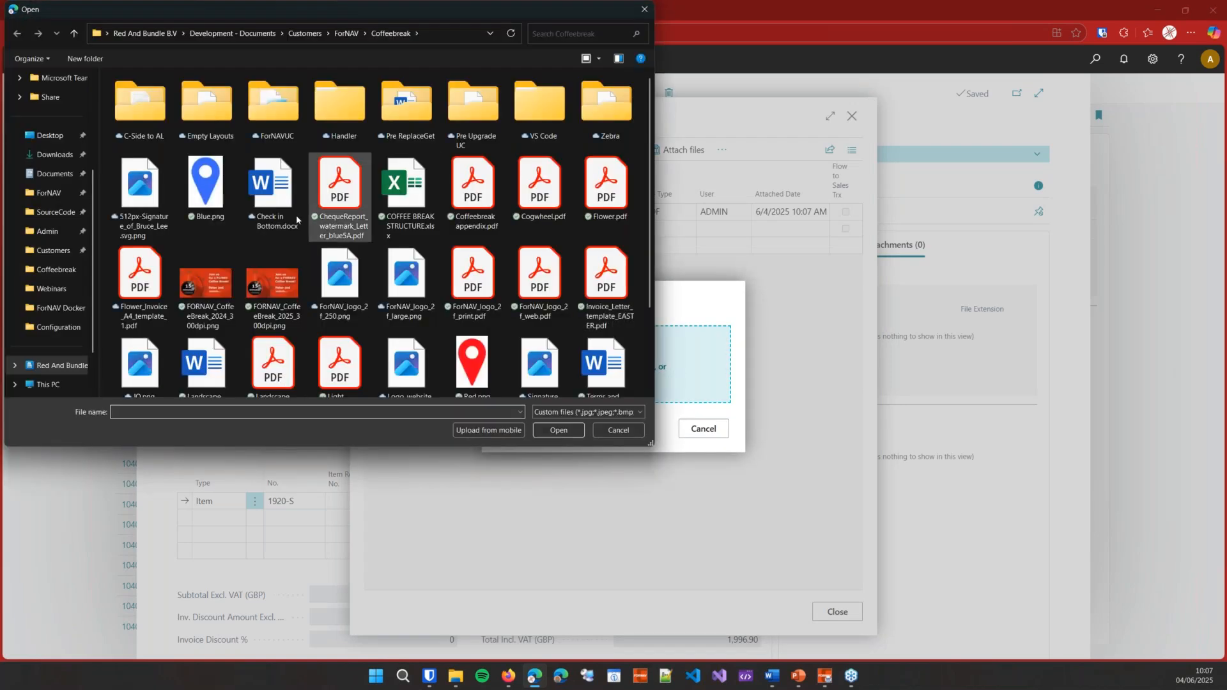
left_click(222, 193)
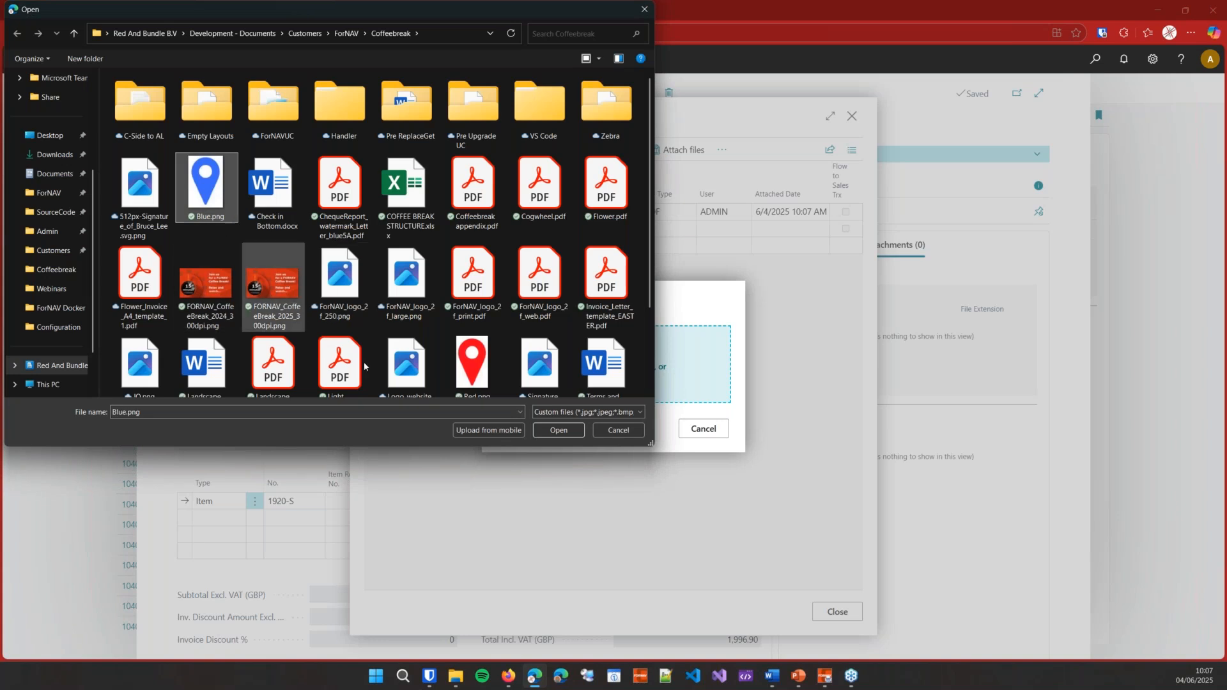
left_click(556, 429)
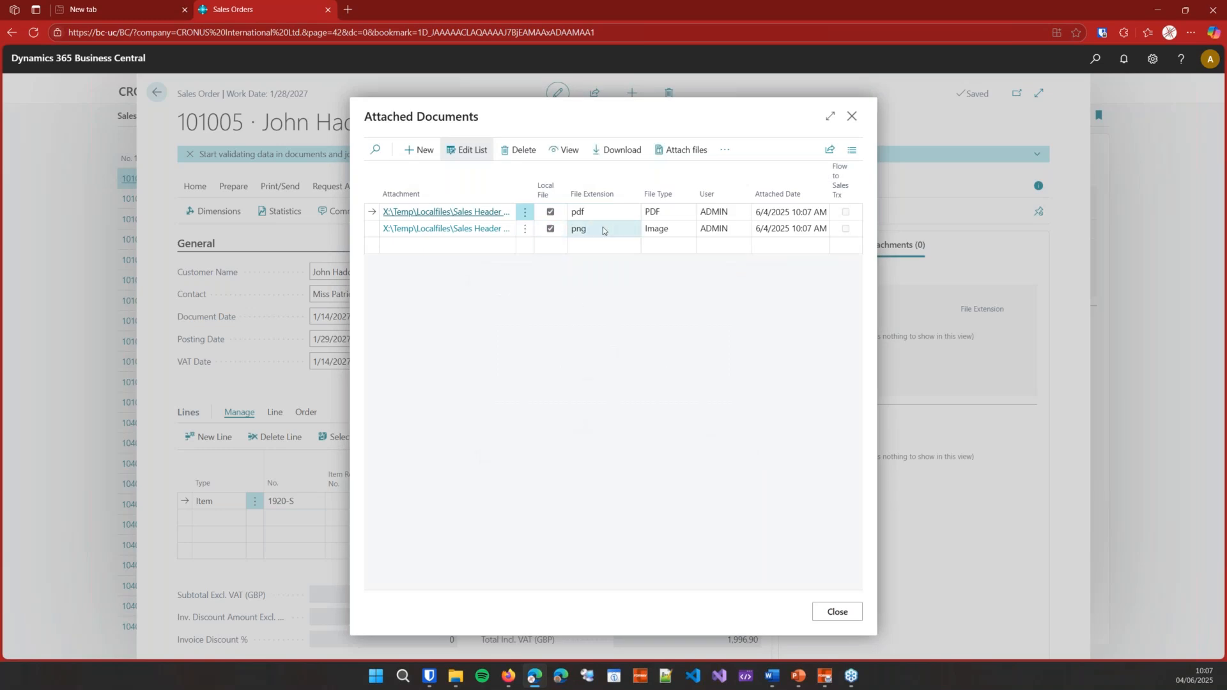
Step: Preview the attached Blue.png map-pin image, then close the viewer
left_click(617, 232)
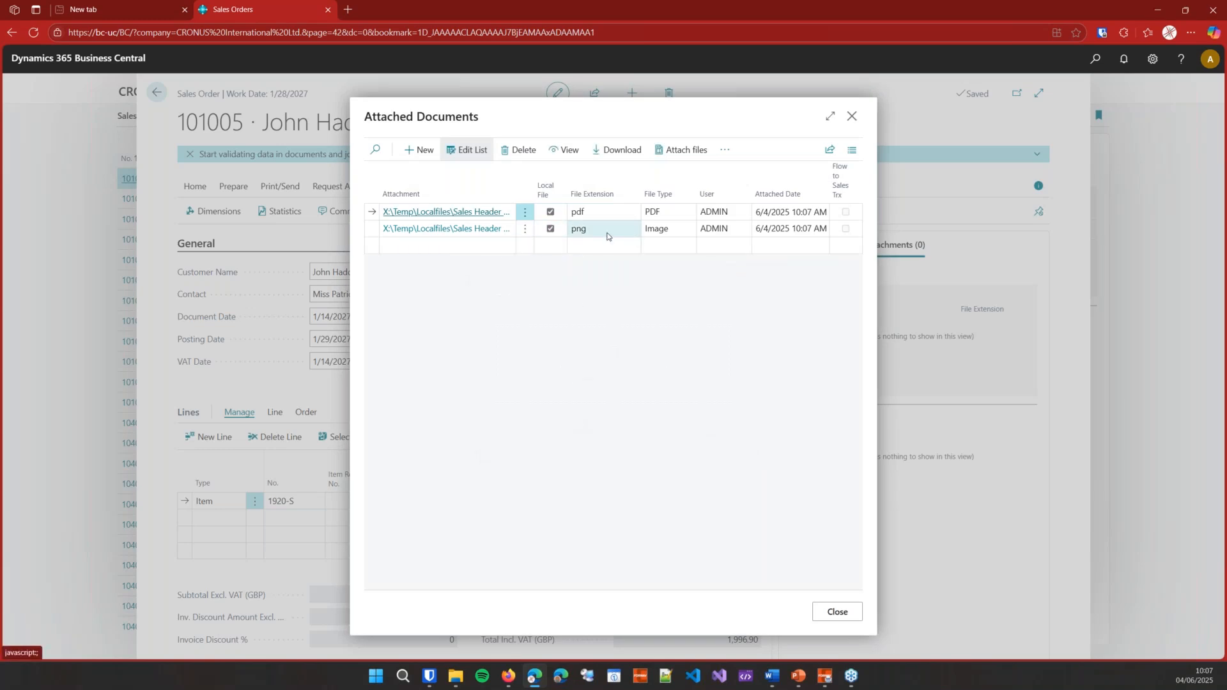
left_click(475, 234)
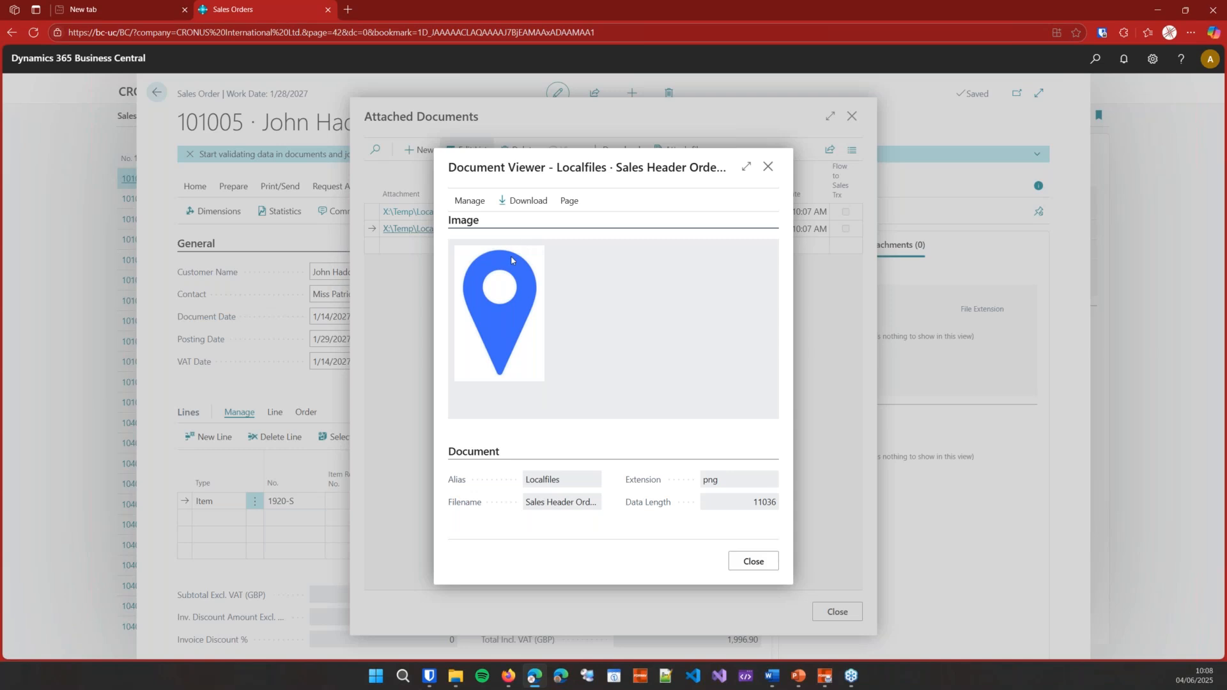
left_click(752, 562)
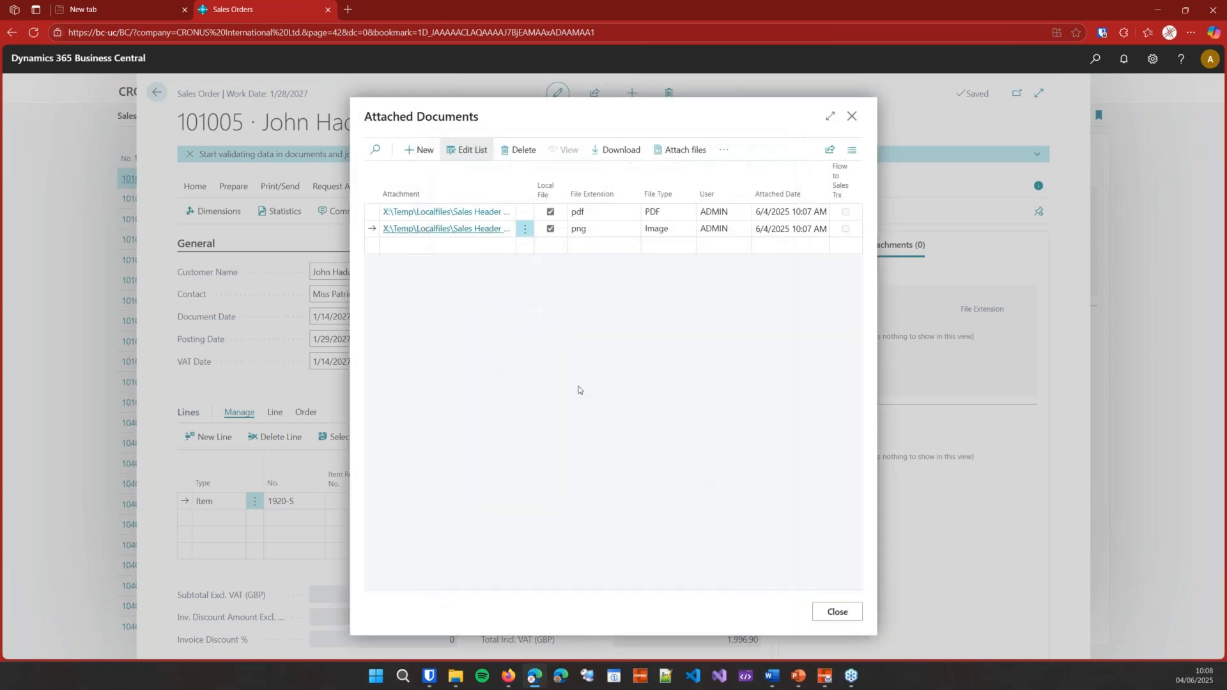
Step: Link the existing Terms and Conditions.docx local file to the order, then close Attached Documents
left_click(461, 246)
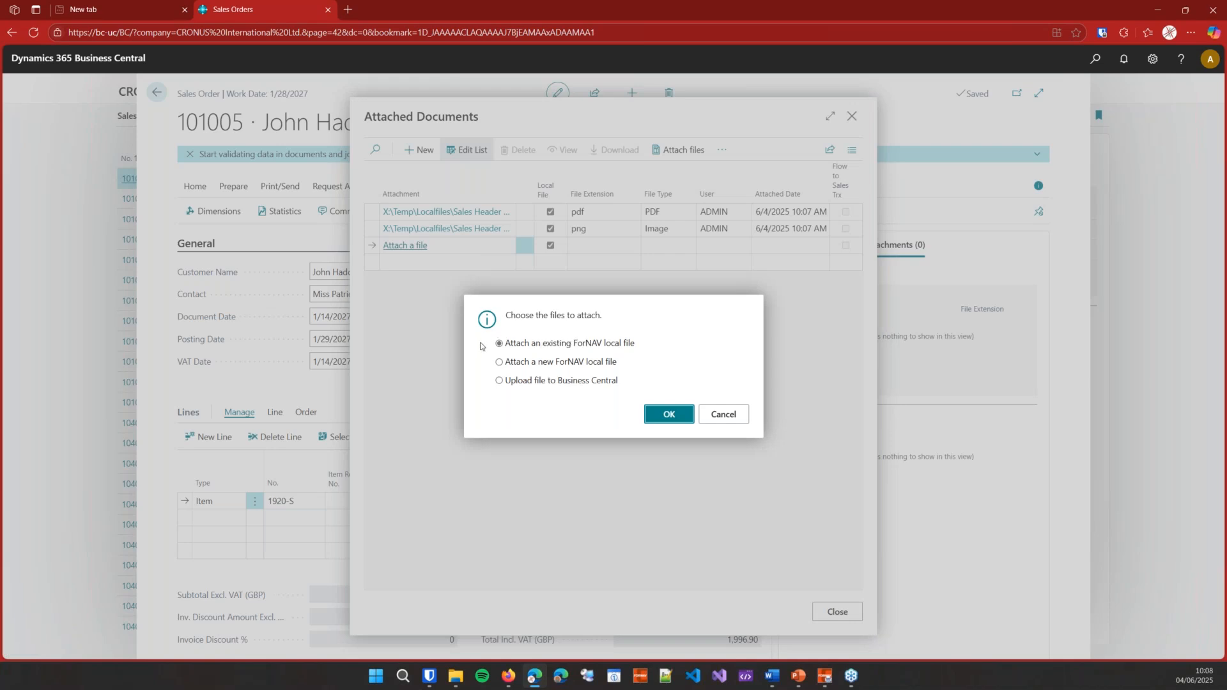
left_click(669, 415)
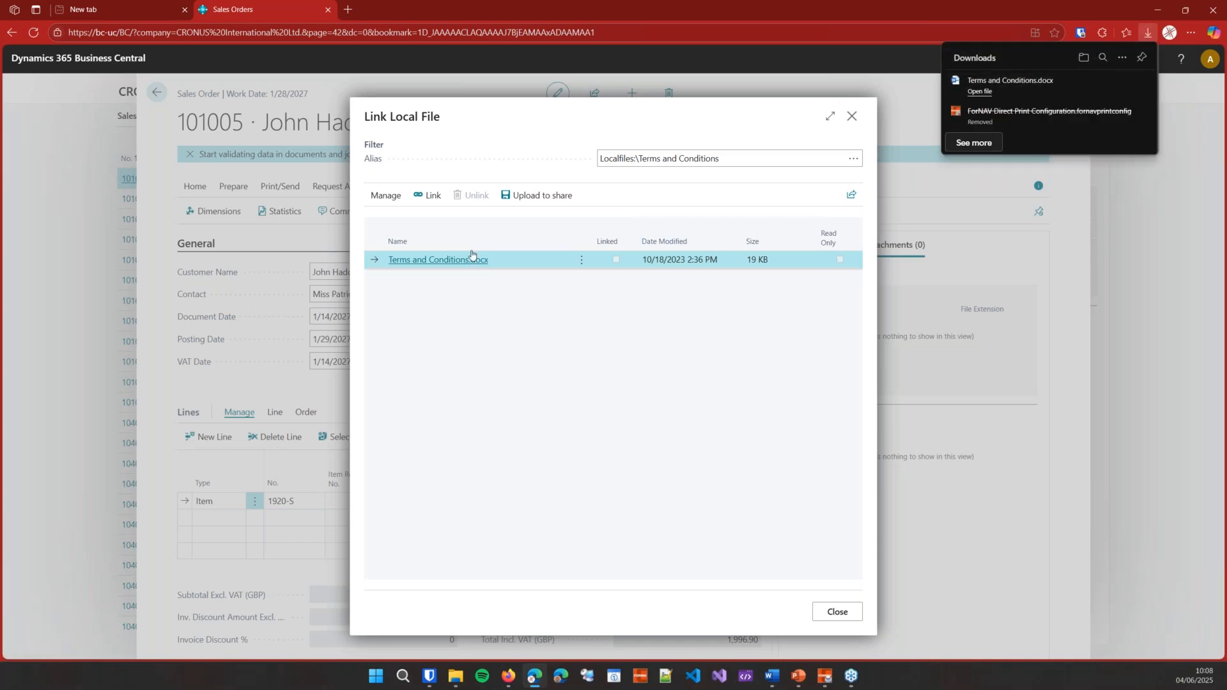
left_click(435, 197)
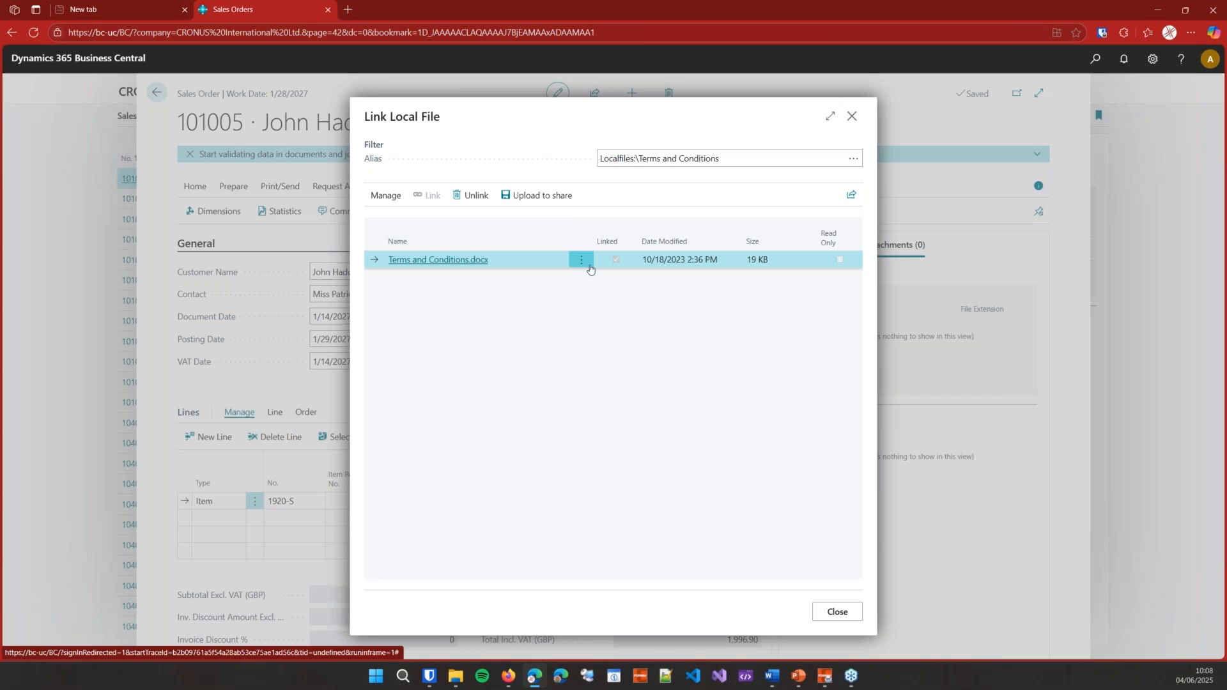
left_click(835, 612)
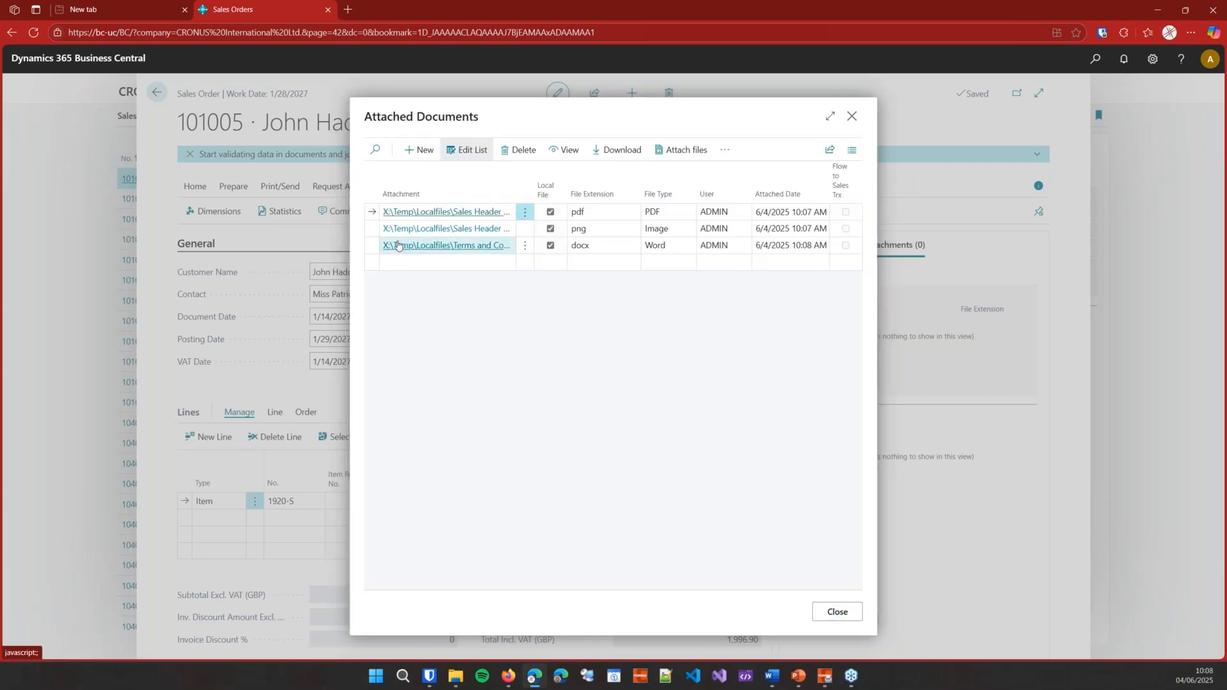
left_click(453, 247)
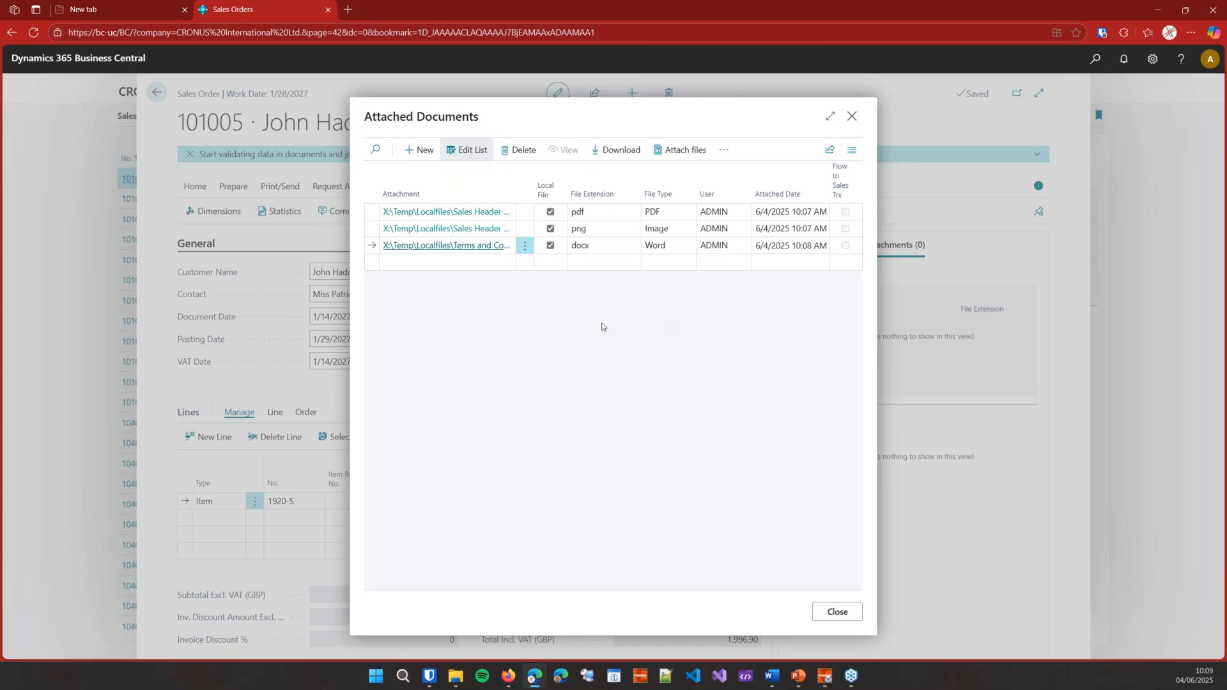
left_click(837, 612)
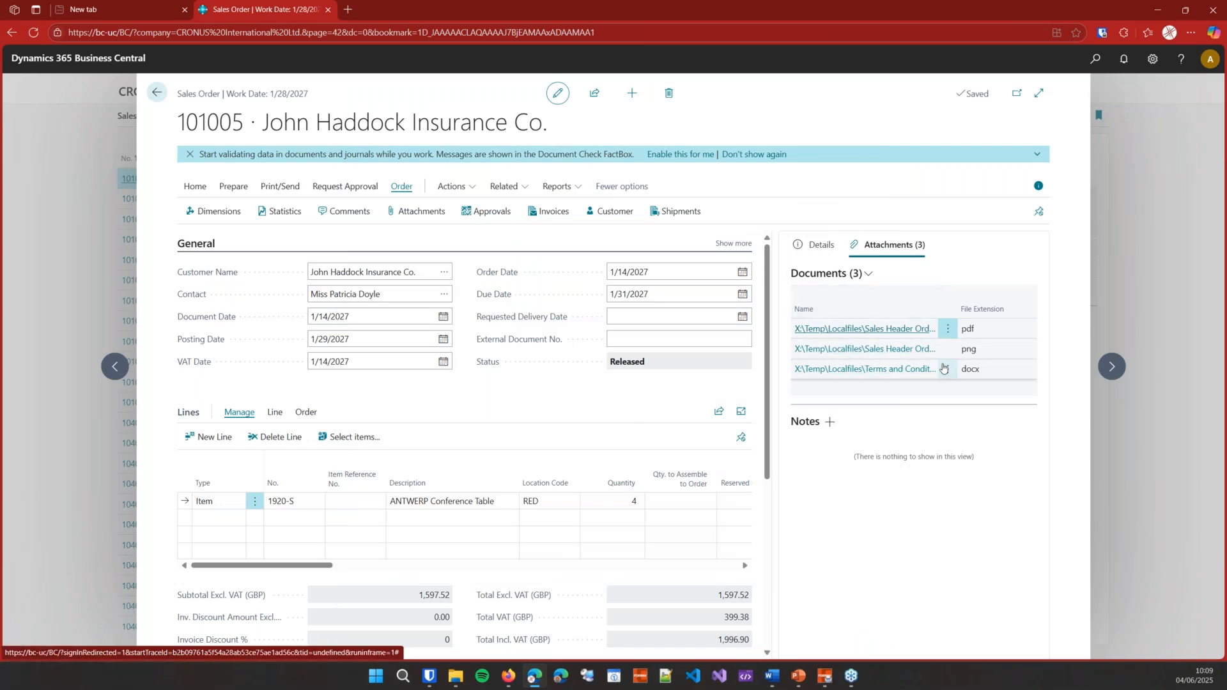
Step: Preview the 'A landscape appendix' PDF from the order's Attachments FactBox, then close it
left_click(912, 368)
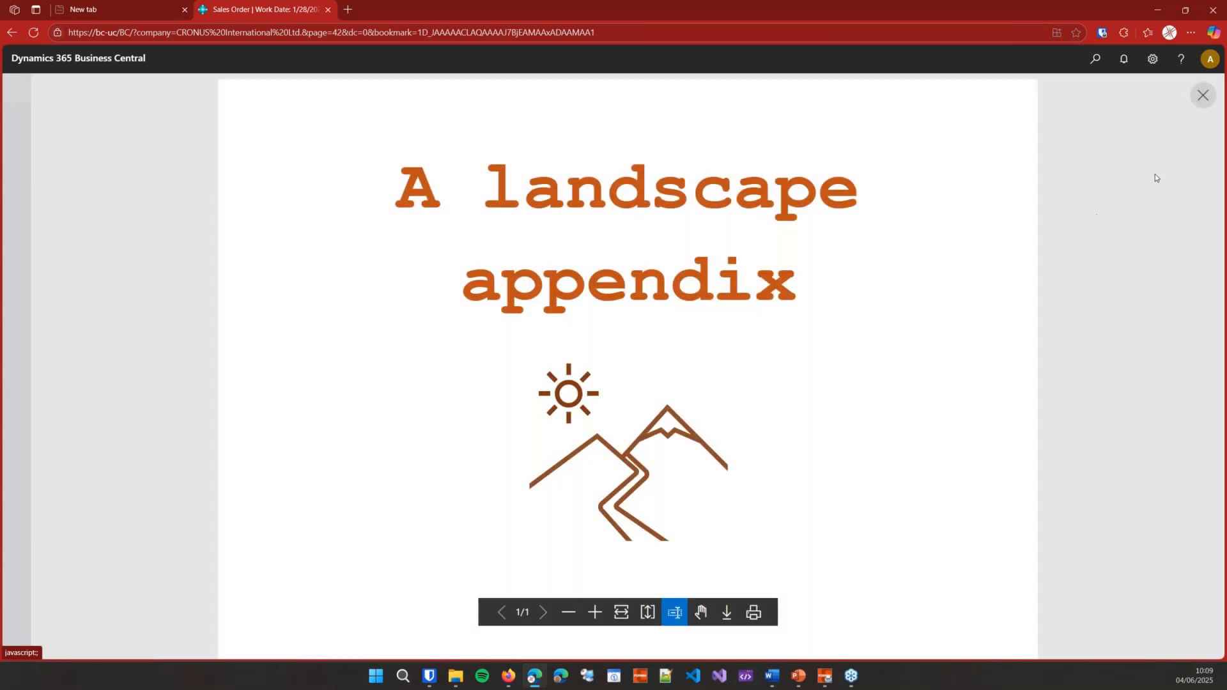
left_click(1202, 96)
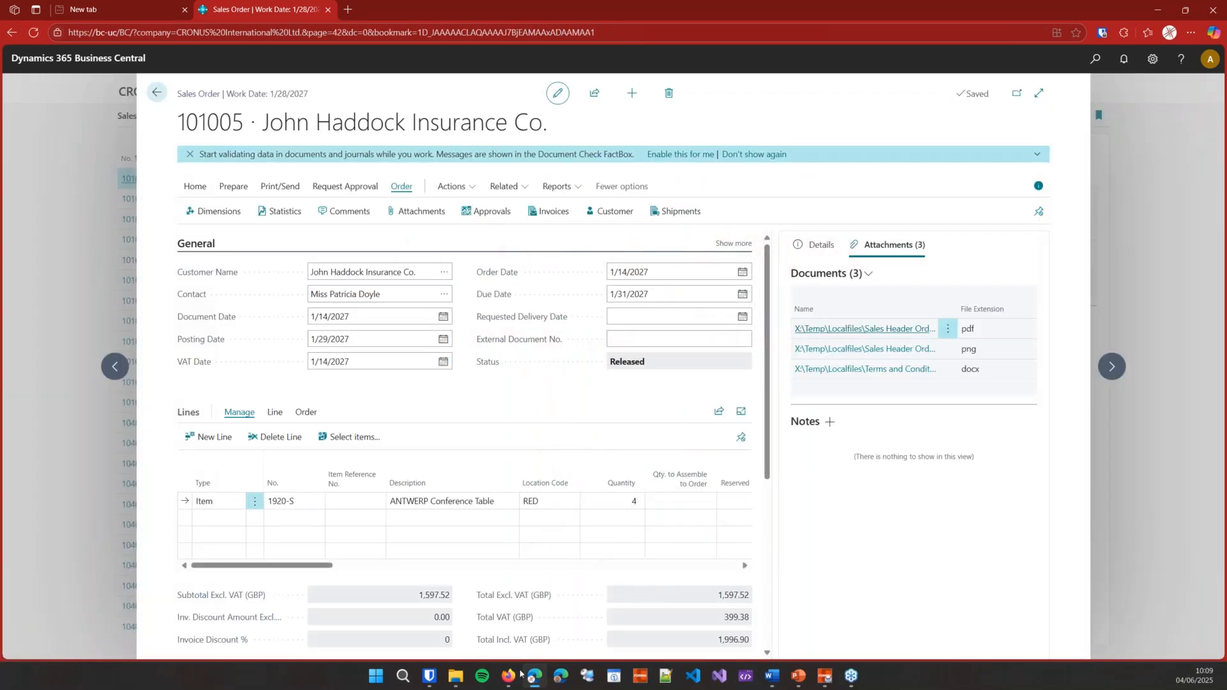
Step: In the X:\Temp\Localfiles window, open the Sales Header Order-101005 folder
mouse_move(460, 681)
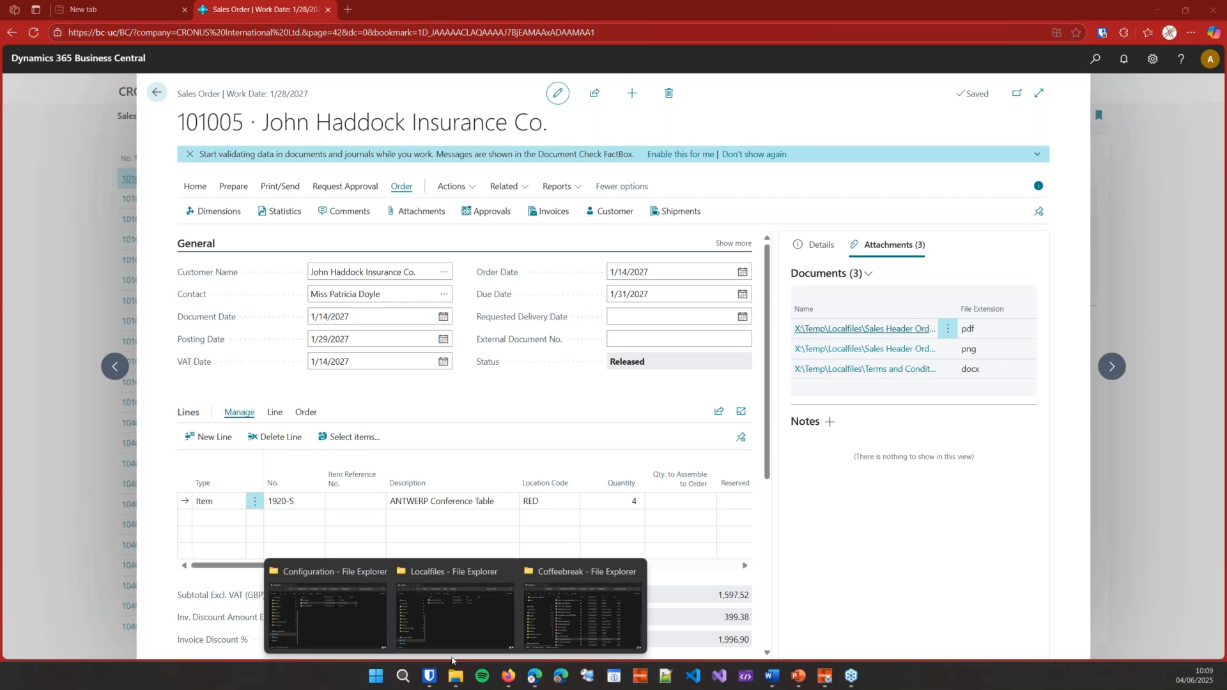
left_click(465, 632)
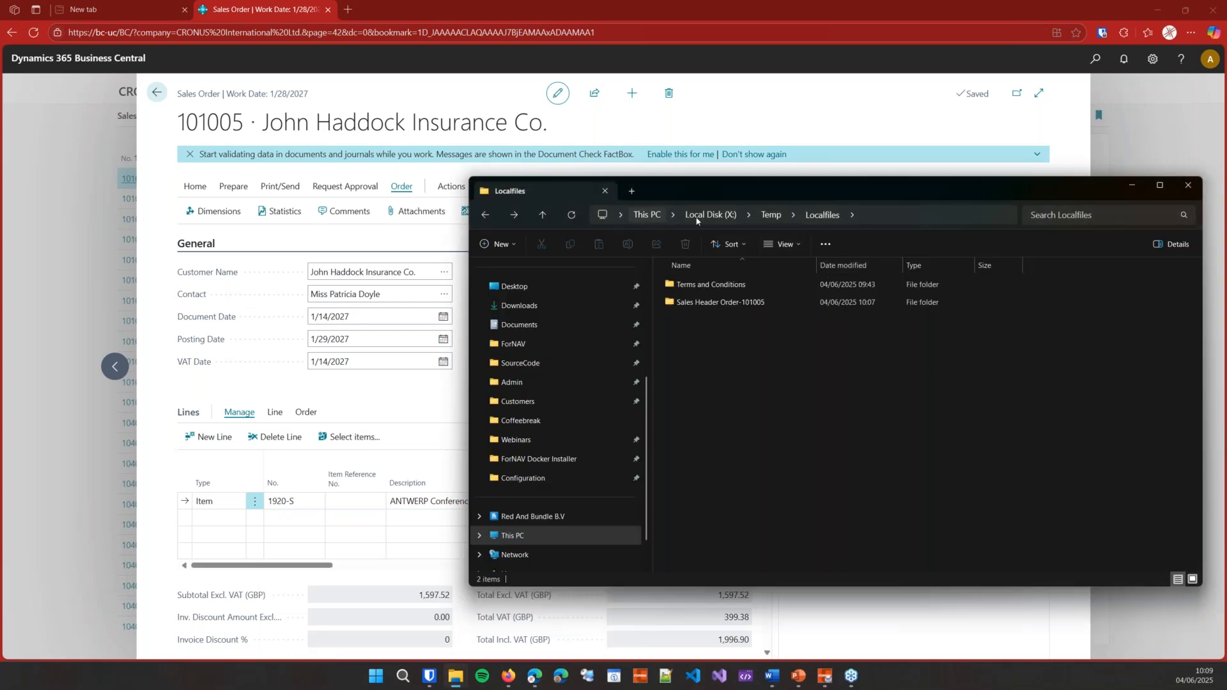
left_click(735, 288)
left_click(745, 372)
left_click(732, 308)
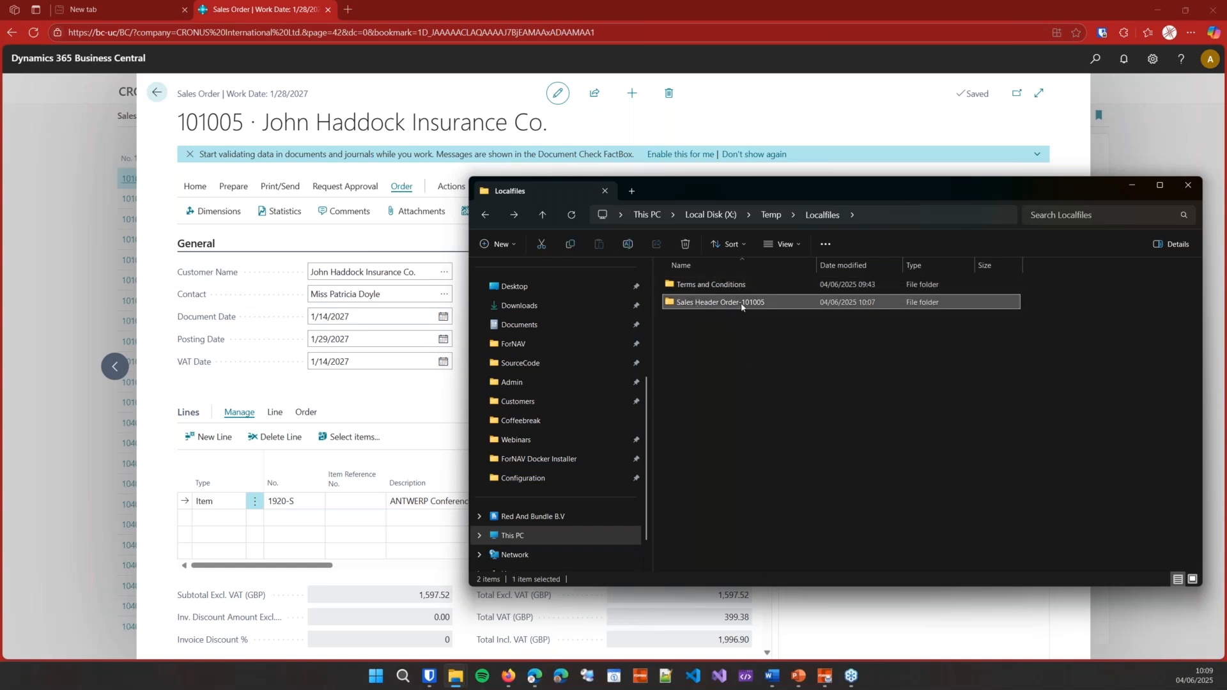
double_click(756, 303)
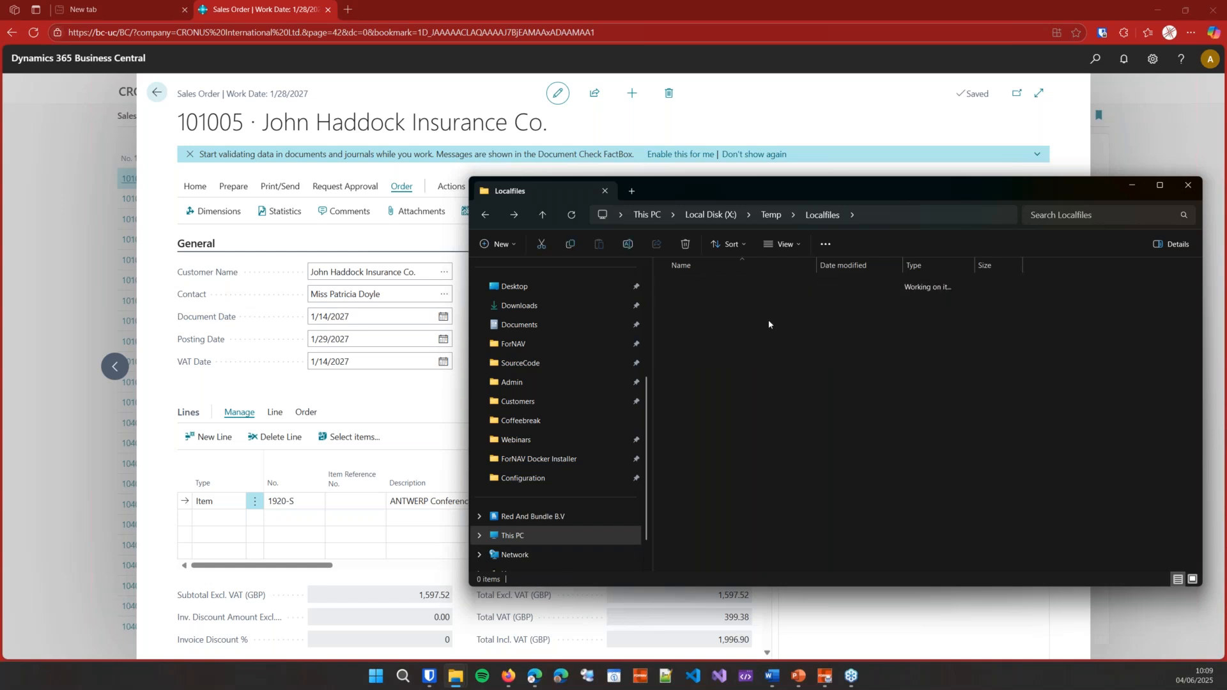